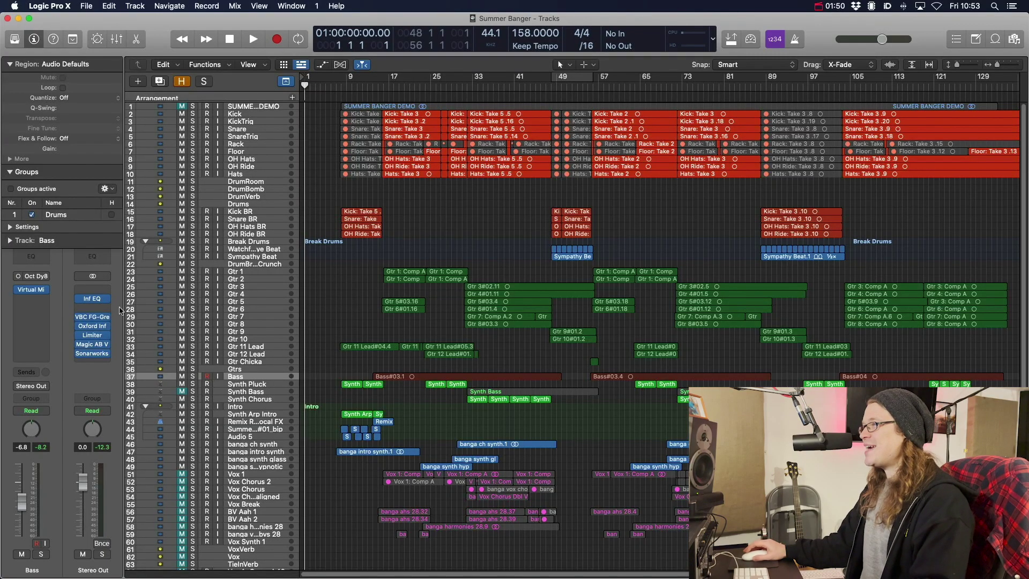
Step: Browse the plug-in list for an empty Bass insert, then close it without inserting anything
click(31, 320)
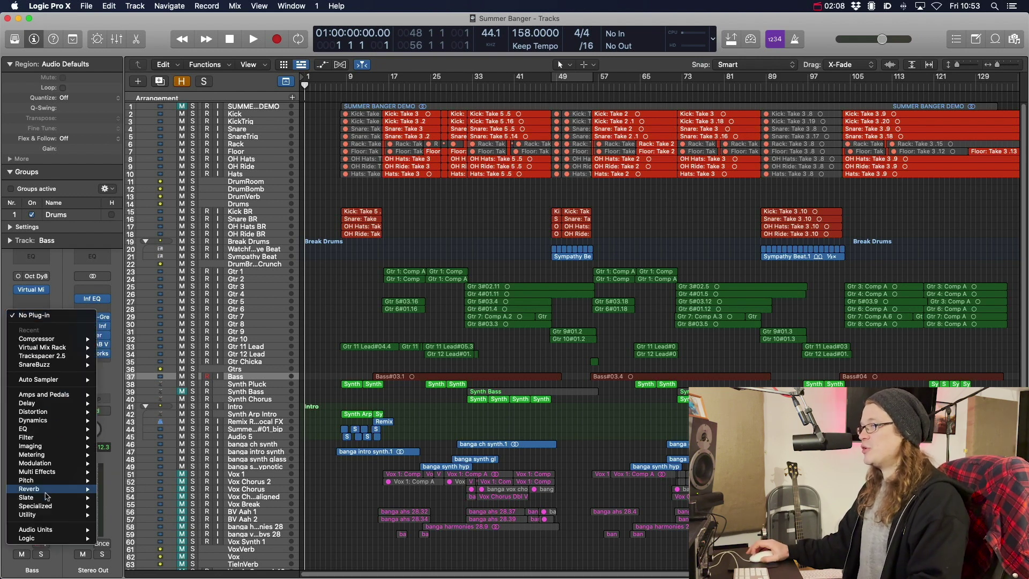
mouse_move(48, 500)
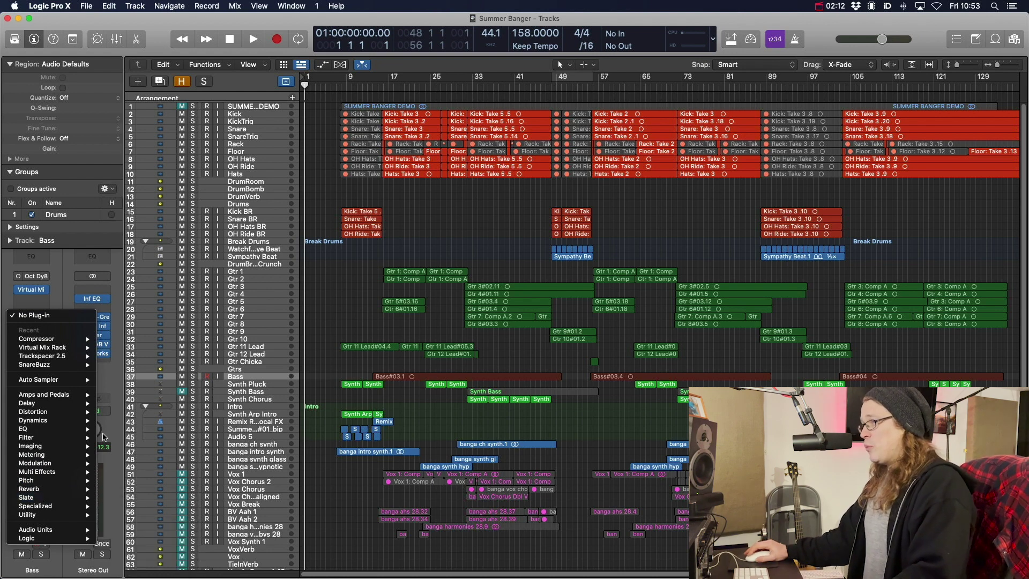
click(114, 426)
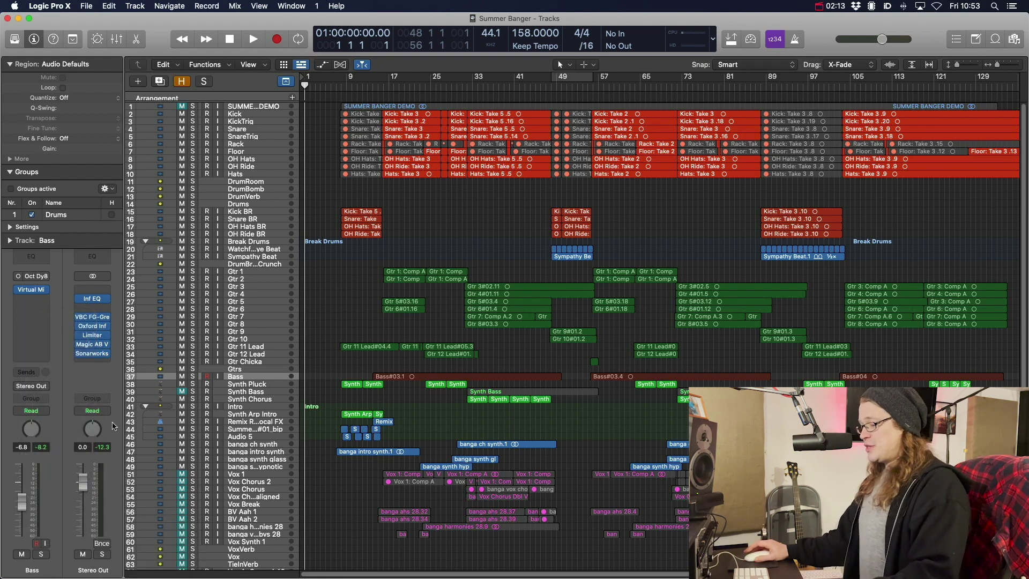
Step: Reopen the Bass insert's plug-in list and navigate to Legacy > Bass Amp > Mono
click(20, 325)
mouse_move(68, 552)
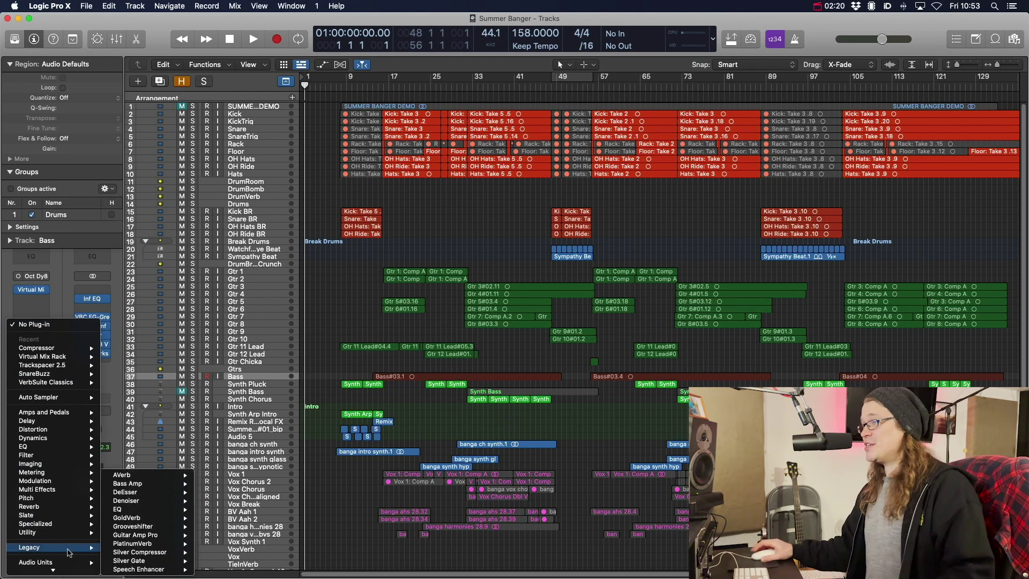
mouse_move(143, 554)
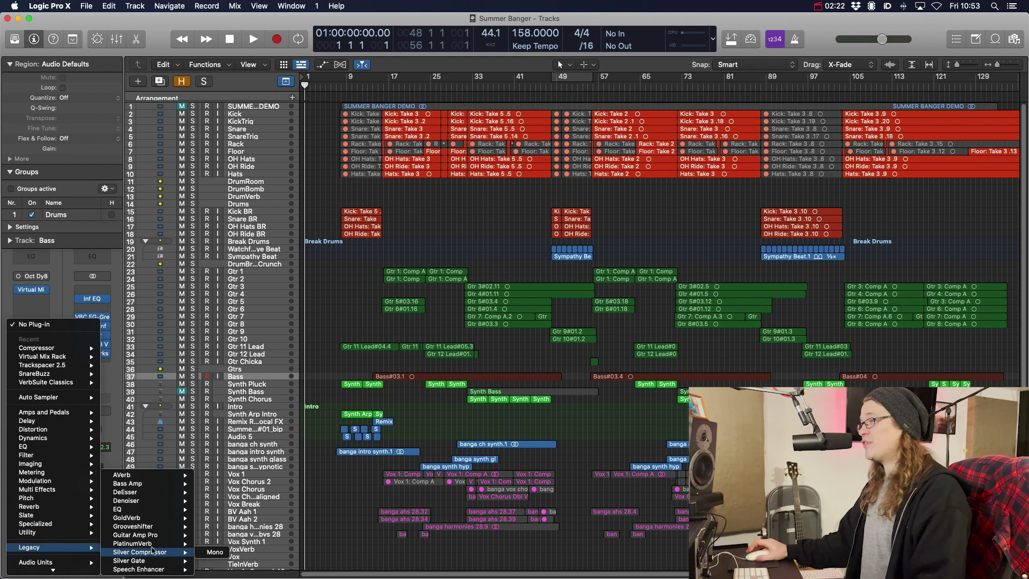
mouse_move(155, 537)
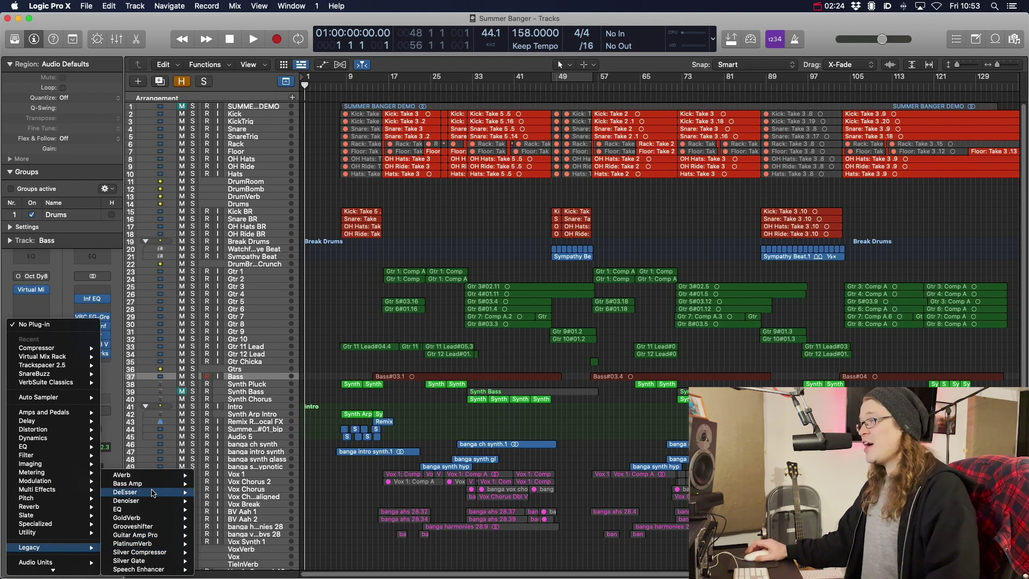
mouse_move(155, 487)
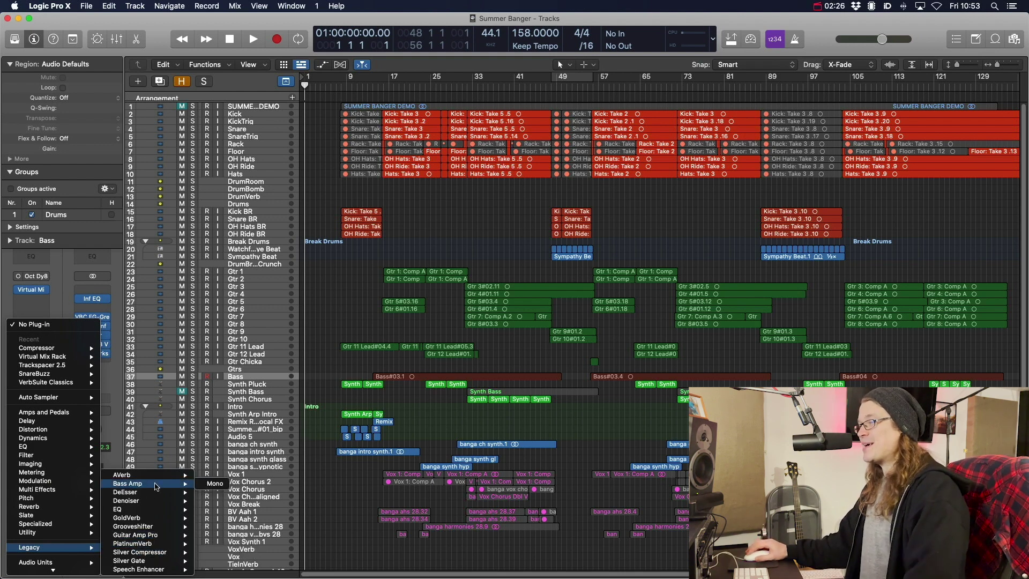
Step: Insert a mono Bass Amp on the Bass track and Option-drag a copy into the next slot
click(212, 484)
drag(446, 148, 497, 141)
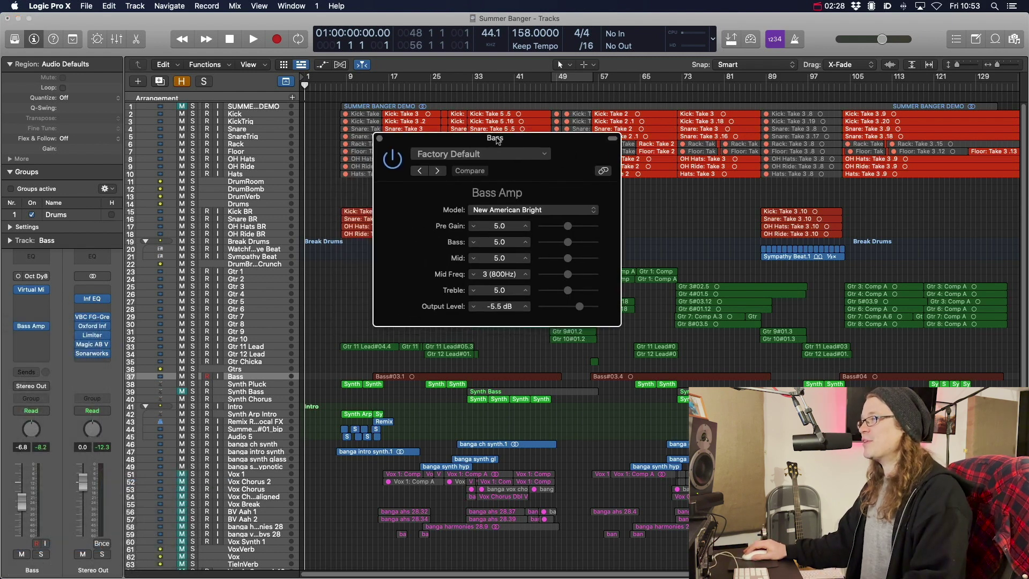
drag(19, 292, 33, 338)
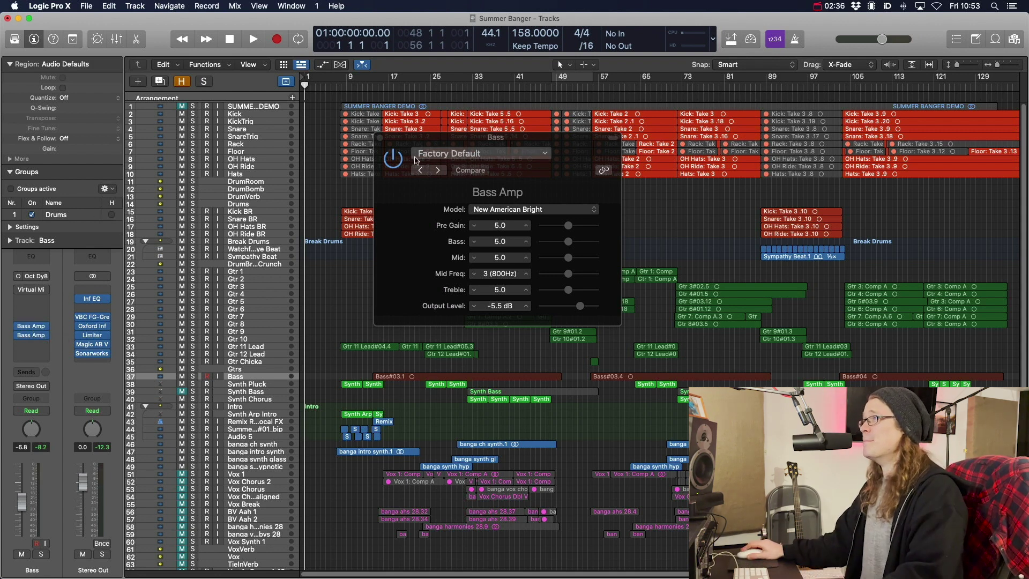
Step: Solo the Bass track with taller rows and audition it from bar 32
click(467, 87)
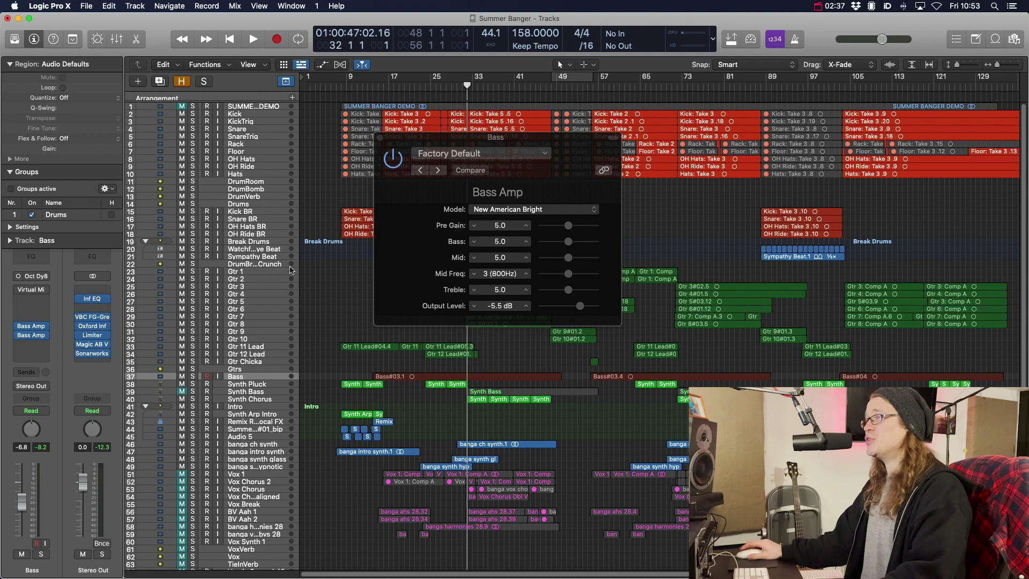
click(194, 376)
key(super+Down)
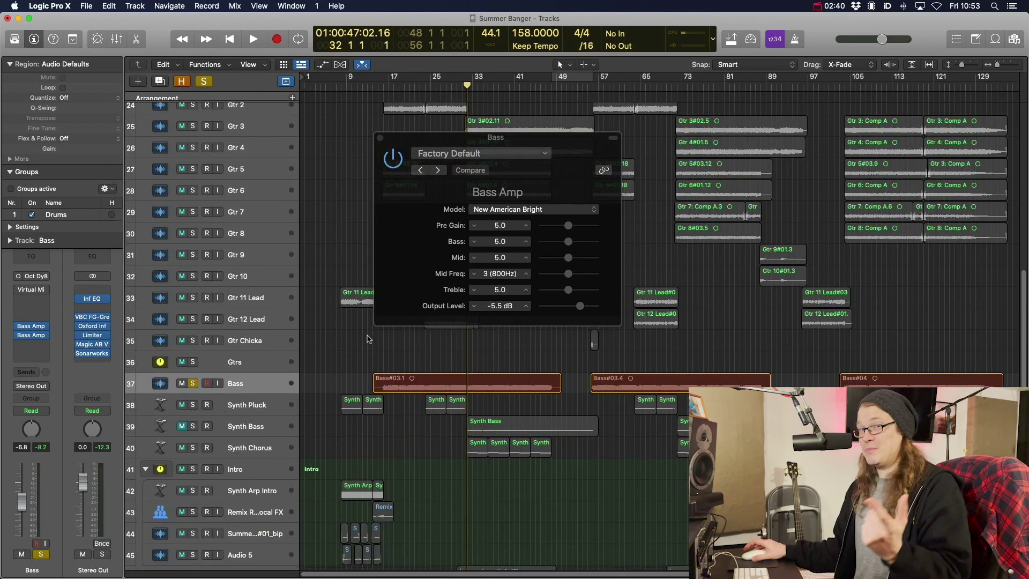
key(space)
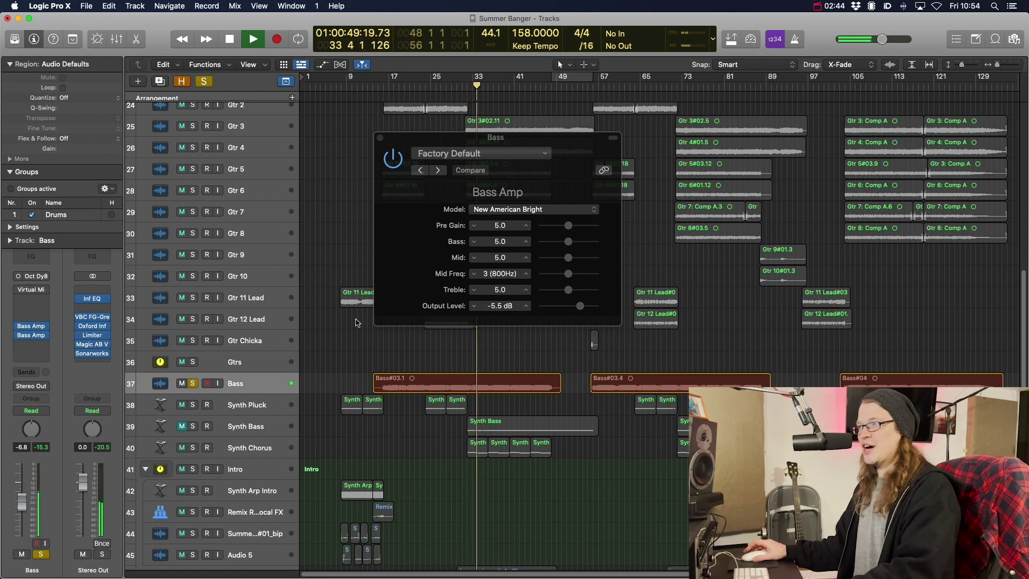
key(space)
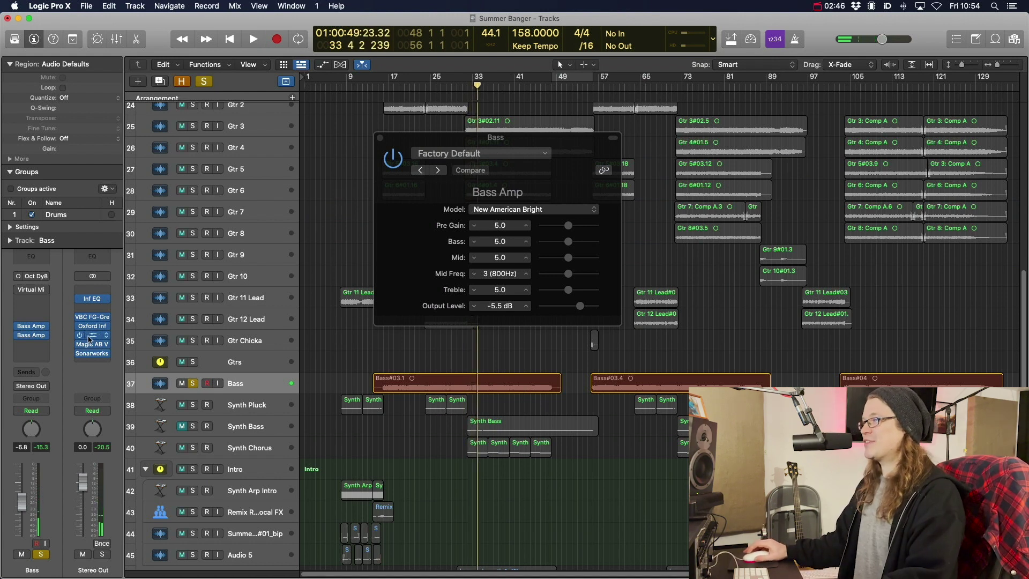
Step: Remove the duplicate Bass Amp from the Bass track
click(45, 335)
click(44, 331)
click(45, 332)
mouse_move(102, 546)
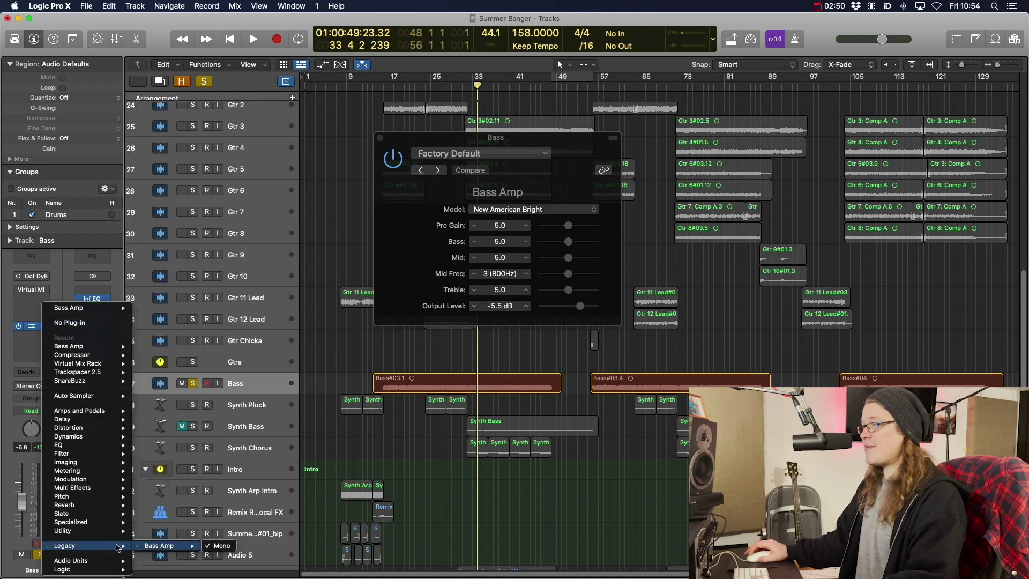
click(30, 339)
Step: Load Legacy > Guitar Amp Pro (Mono) below the Bass Amp and reposition its window
click(31, 340)
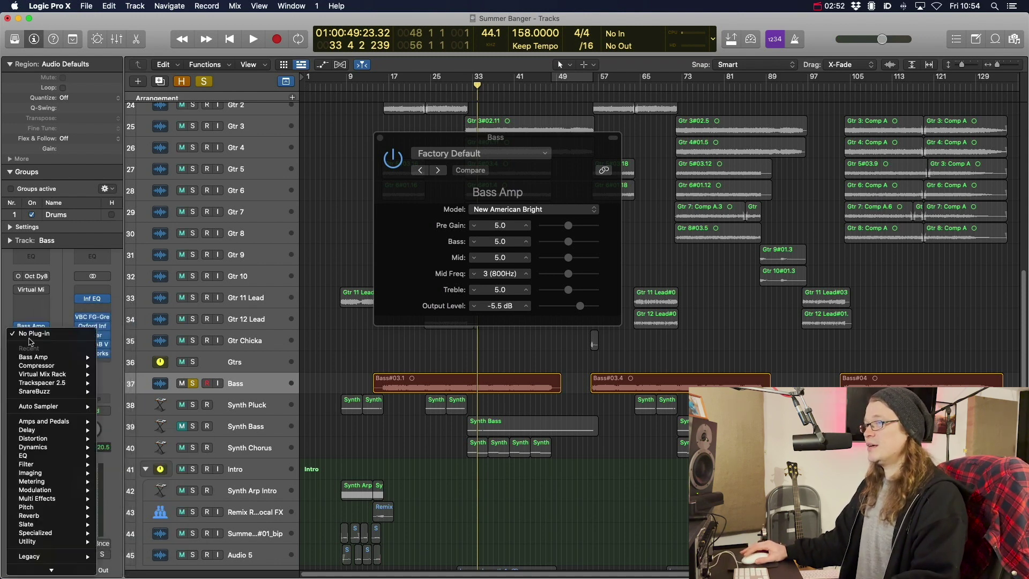
mouse_move(154, 509)
mouse_move(160, 535)
click(199, 537)
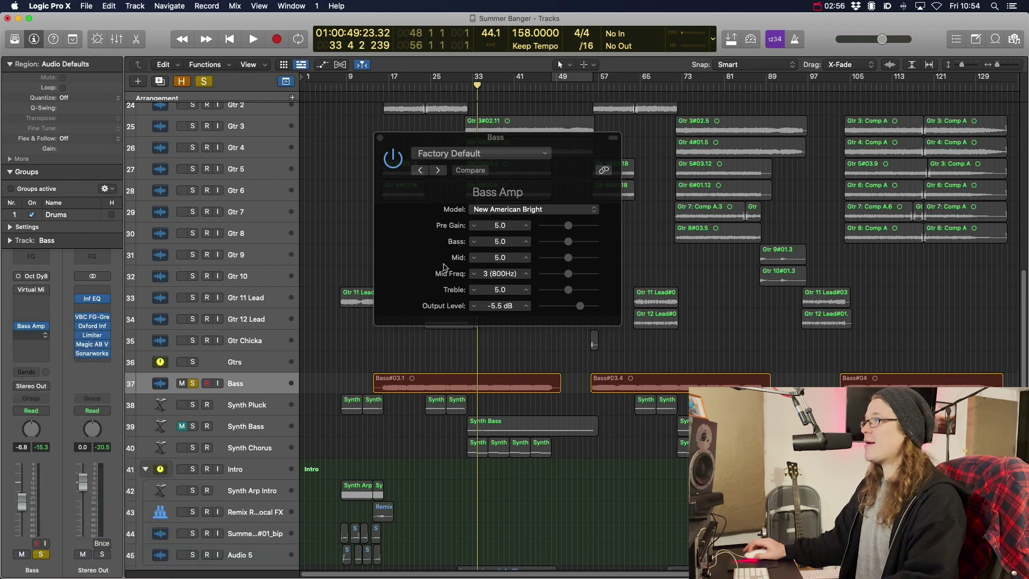
drag(498, 159, 465, 142)
Step: Set Guitar Amp Pro's microphone to Condenser, browse Amps and Pedals, then close its window
click(584, 294)
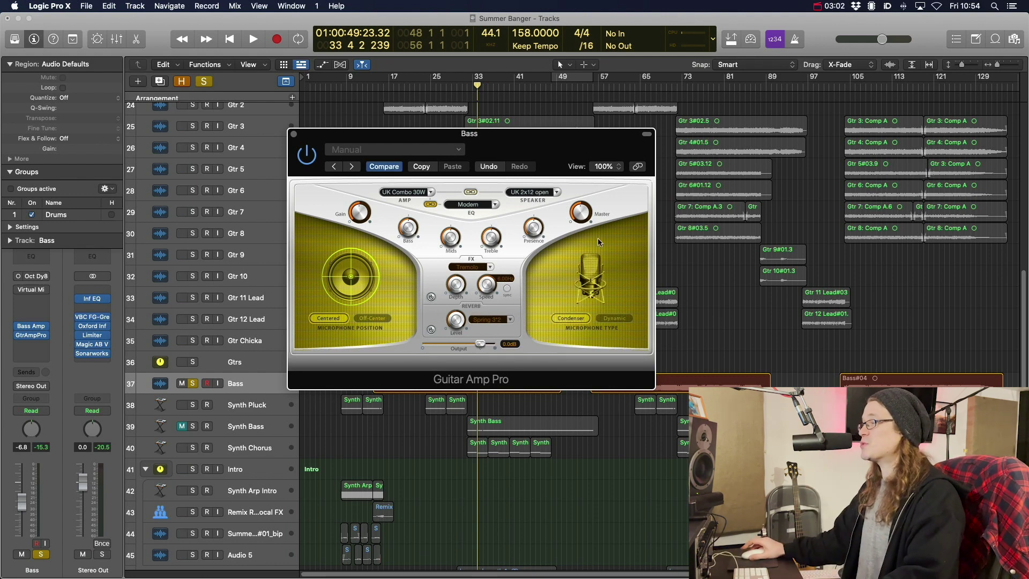
click(31, 344)
mouse_move(54, 413)
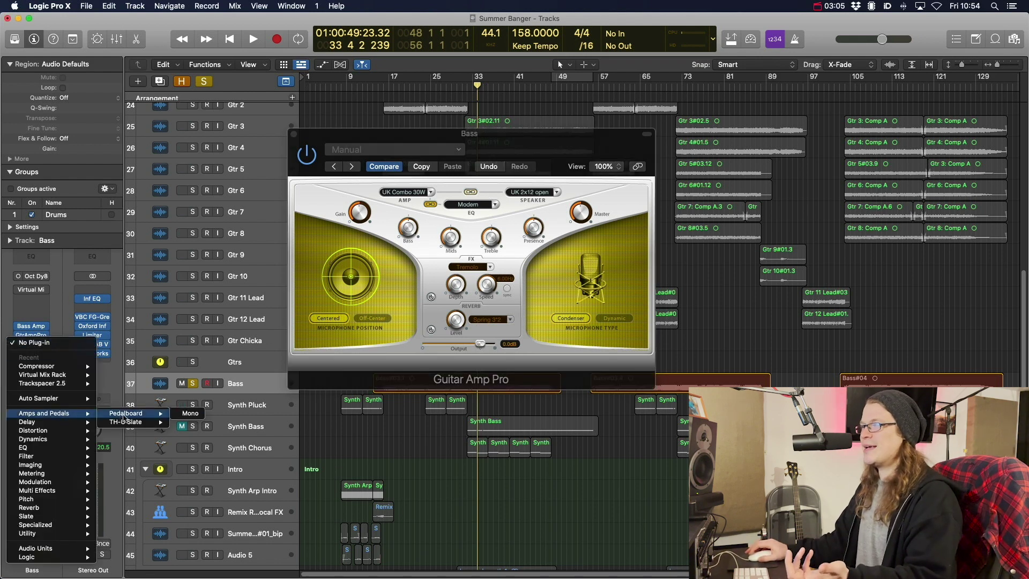
mouse_move(54, 557)
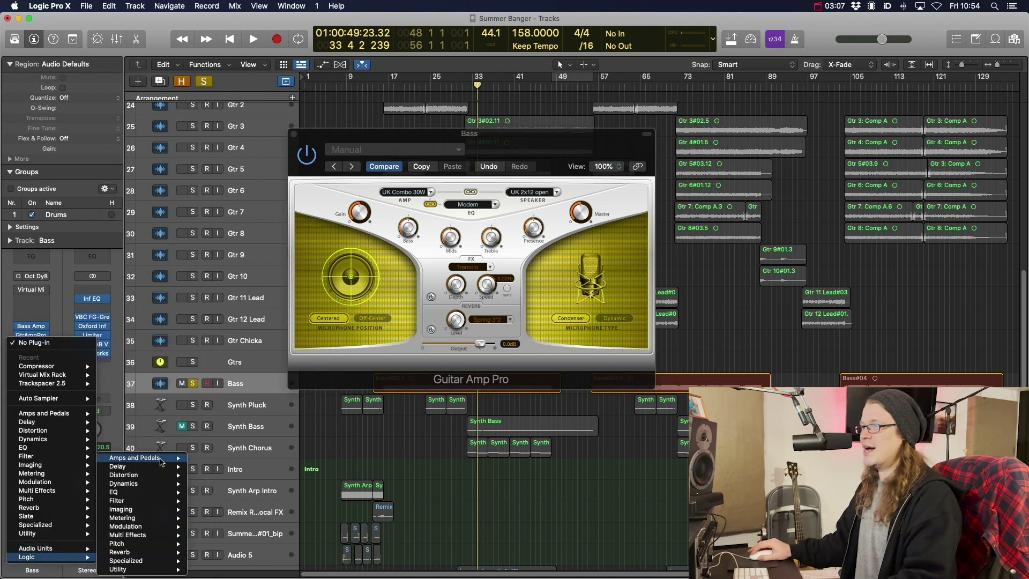
mouse_move(160, 459)
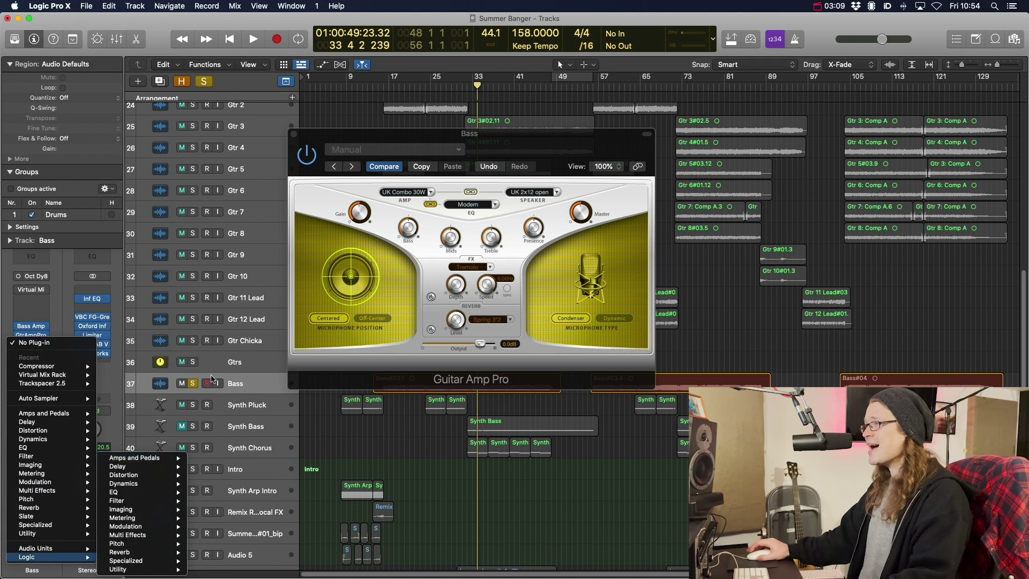
click(274, 362)
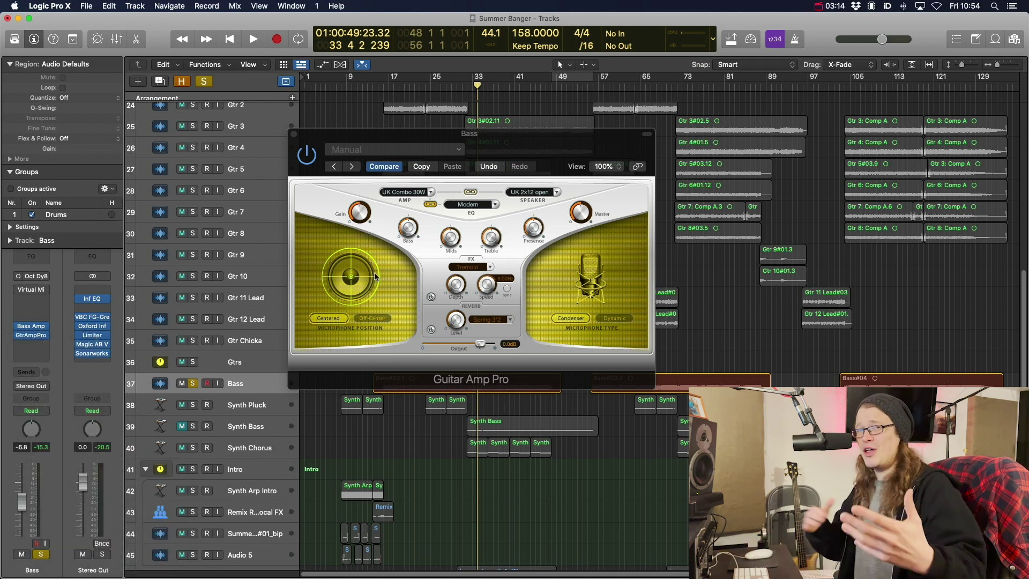
click(294, 135)
click(46, 338)
Step: Browse the Legacy plug-ins for an empty Bass insert without inserting anything
click(69, 332)
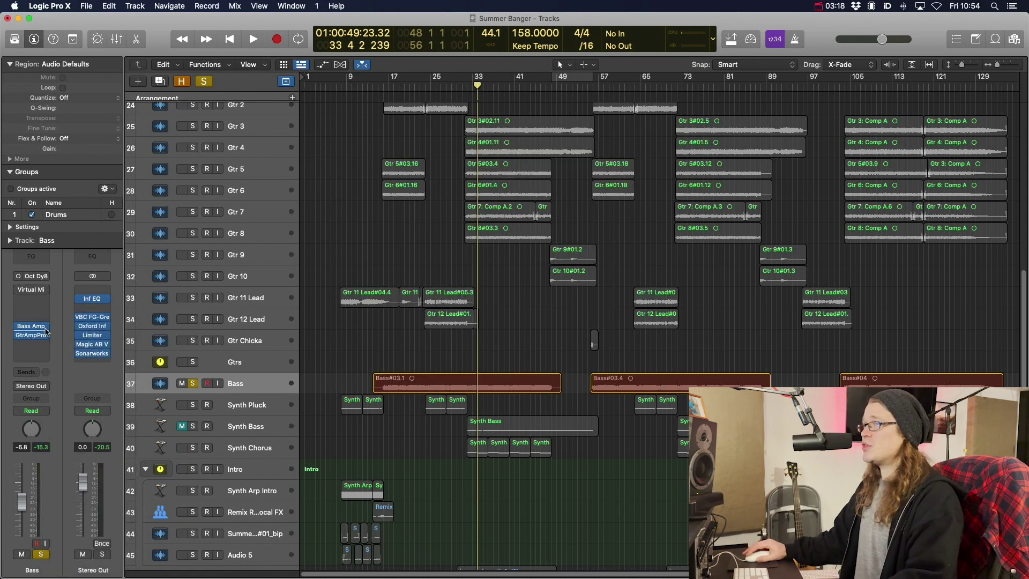
click(39, 322)
mouse_move(66, 541)
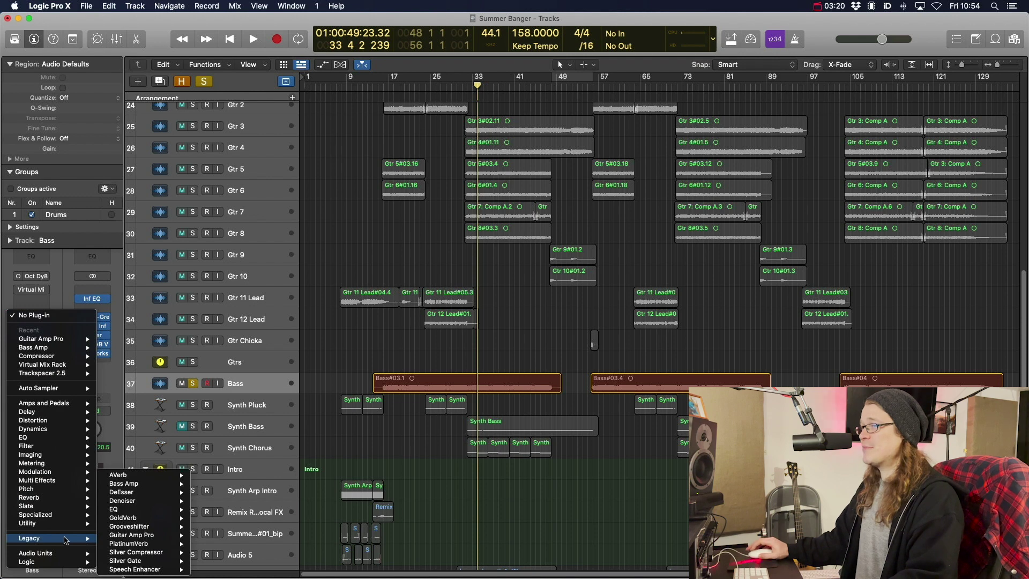
mouse_move(154, 511)
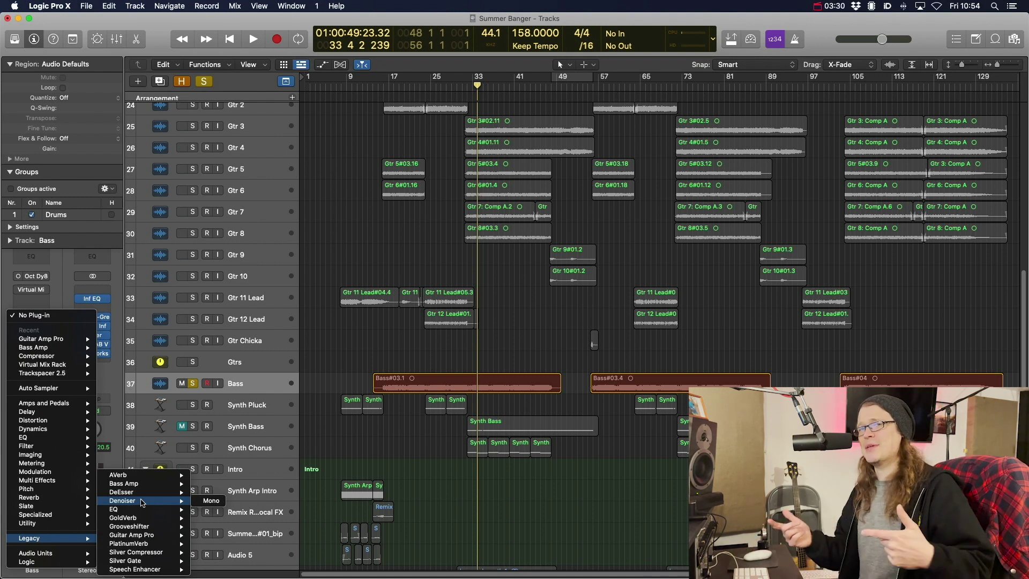
click(311, 362)
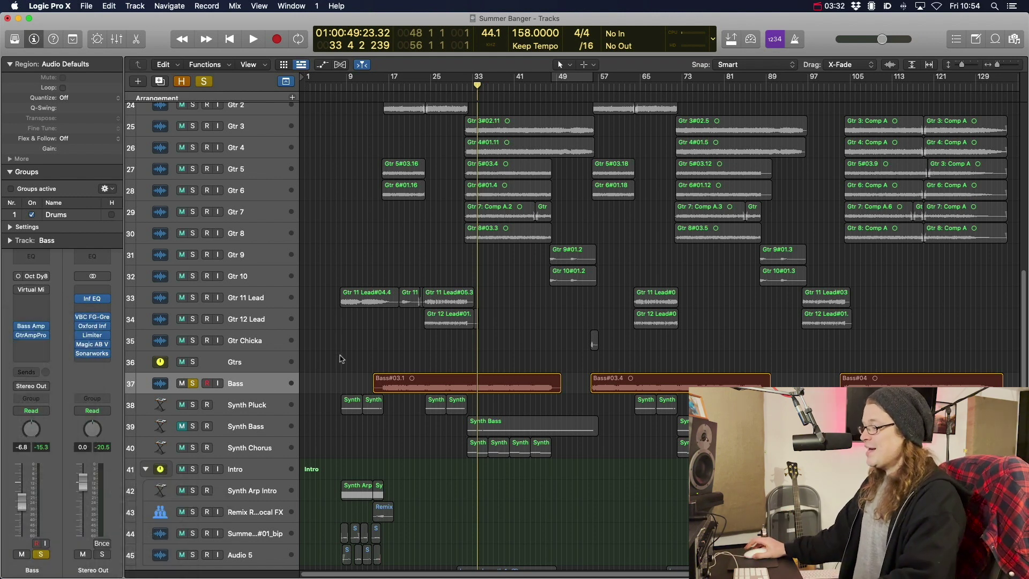
Step: Set the Bass Amp and Guitar Amp Pro inserts to No Plug-in and unsolo Bass
click(47, 338)
click(47, 337)
click(47, 338)
click(46, 337)
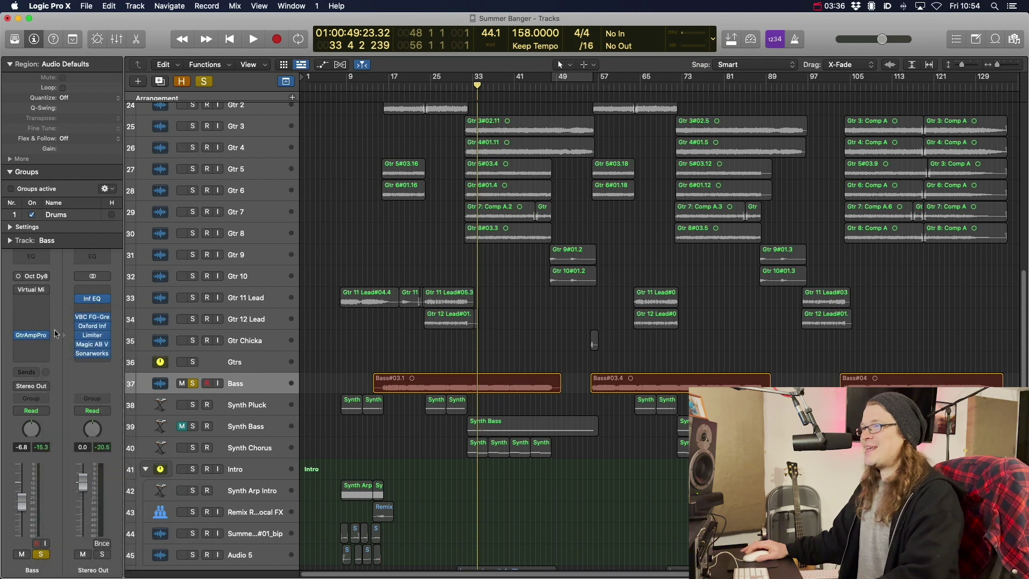
click(46, 336)
click(80, 336)
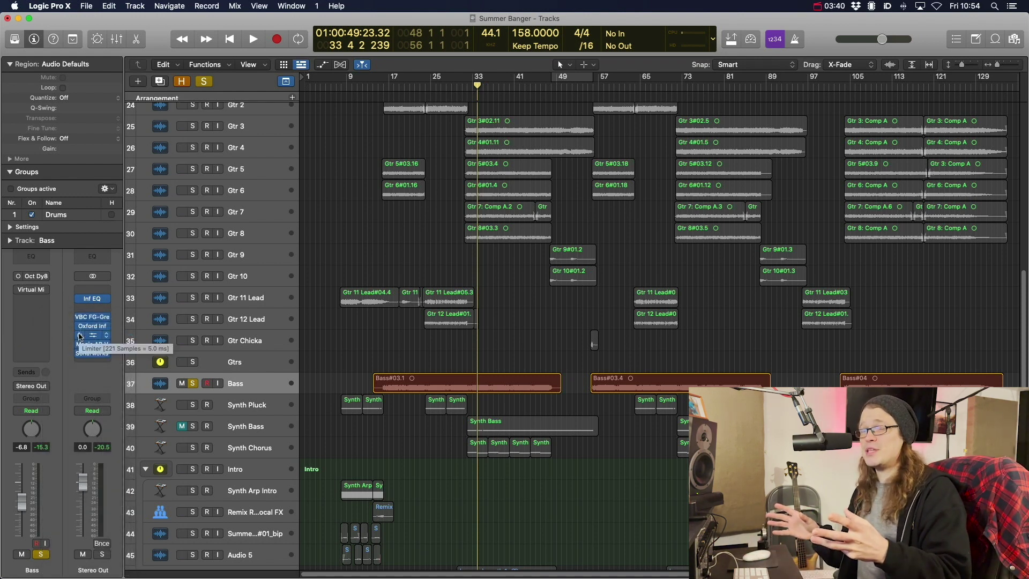
click(193, 384)
Step: Select and solo the SnareTrig track with taller track rows
scroll(297, 251, up, 10)
click(255, 205)
click(193, 199)
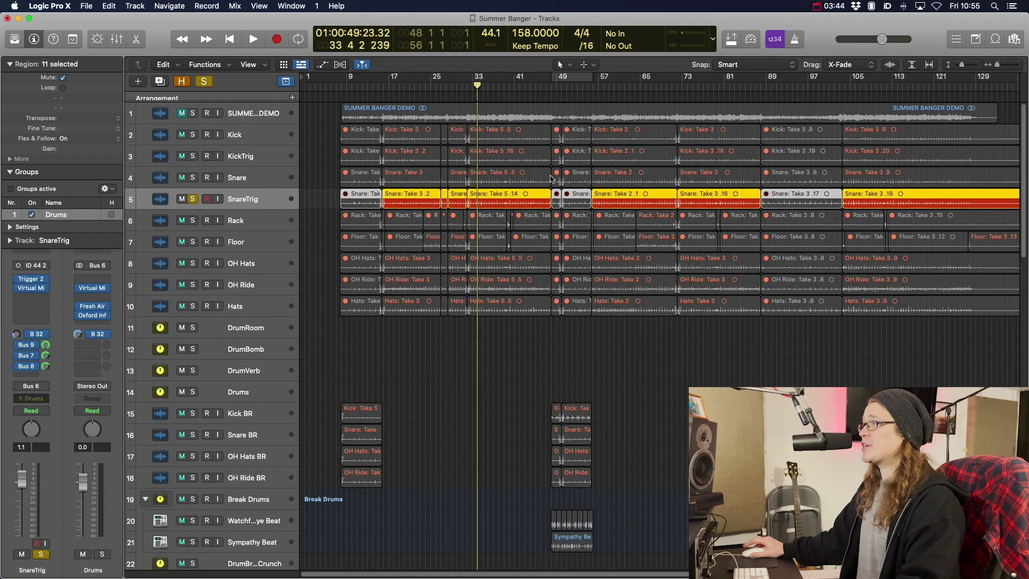
key(super+Down)
Step: Insert a mono Dynamics > Compressor on SnareTrig and play briefly to hear it
click(36, 304)
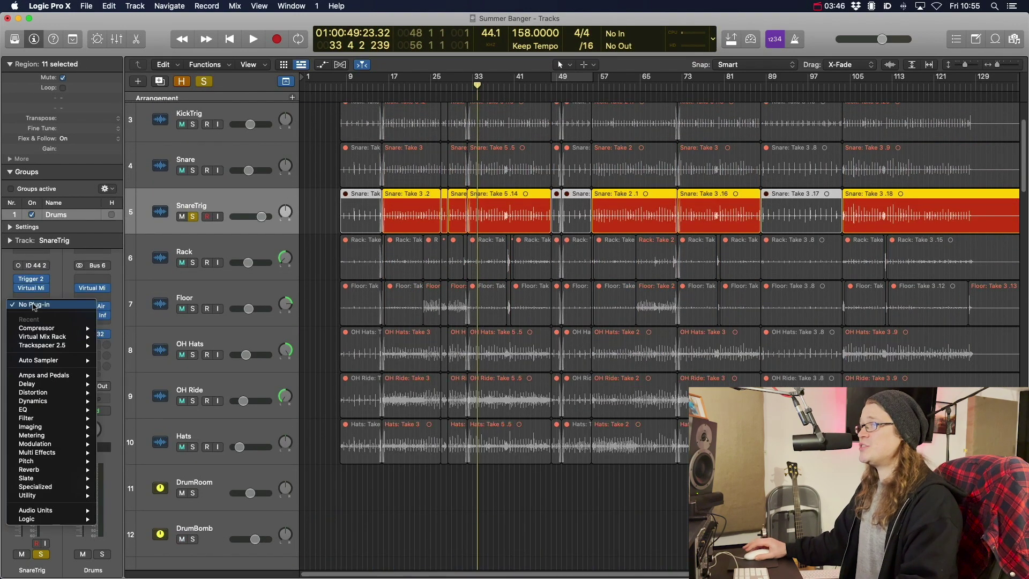
mouse_move(48, 330)
click(118, 329)
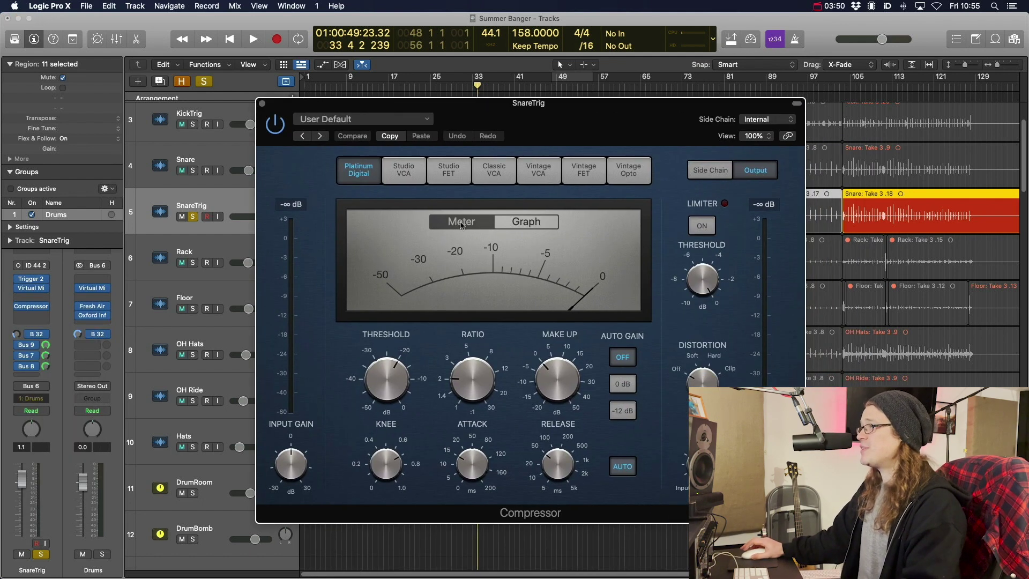
key(space)
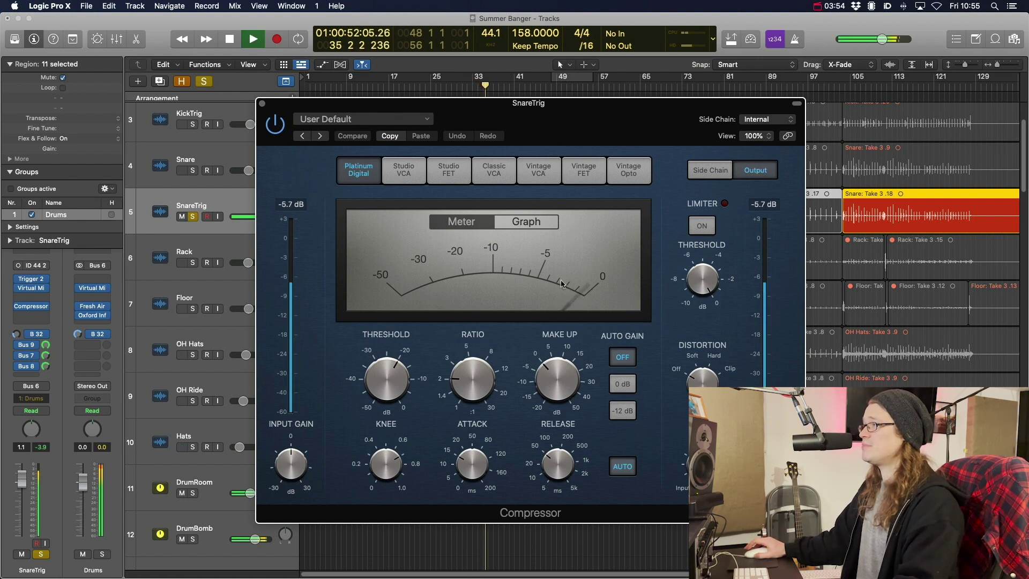
key(space)
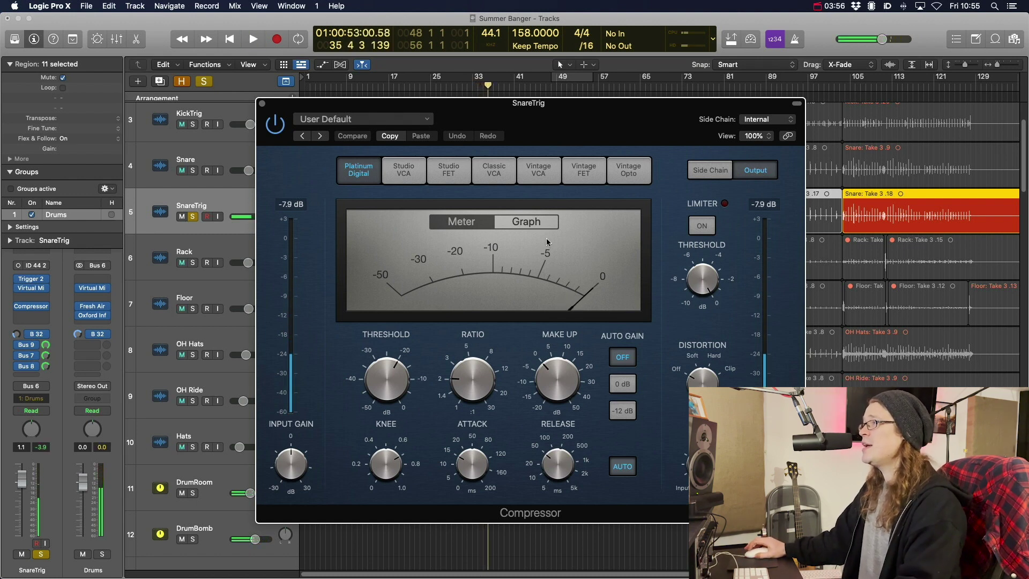
Step: Switch the compressor to graph view, set Ratio 5:1 and Threshold about -33 dB
click(532, 227)
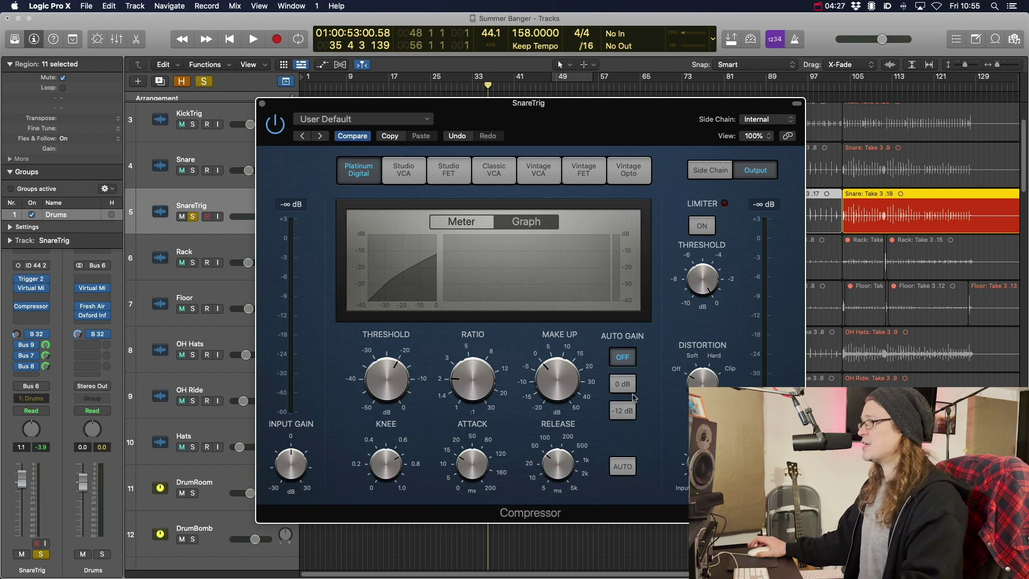
key(space)
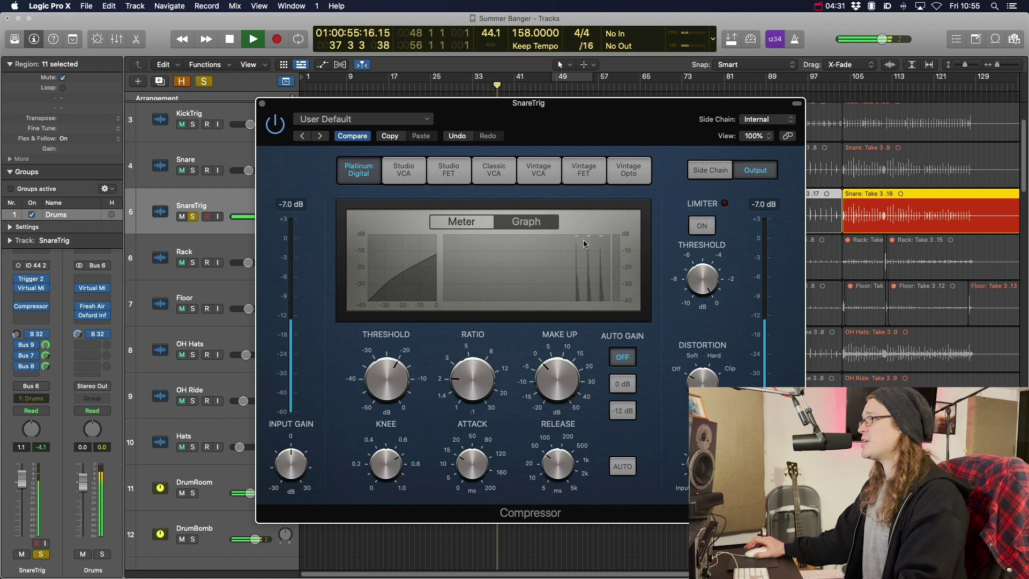
key(space)
drag(472, 375, 468, 352)
drag(387, 378, 387, 397)
key(space)
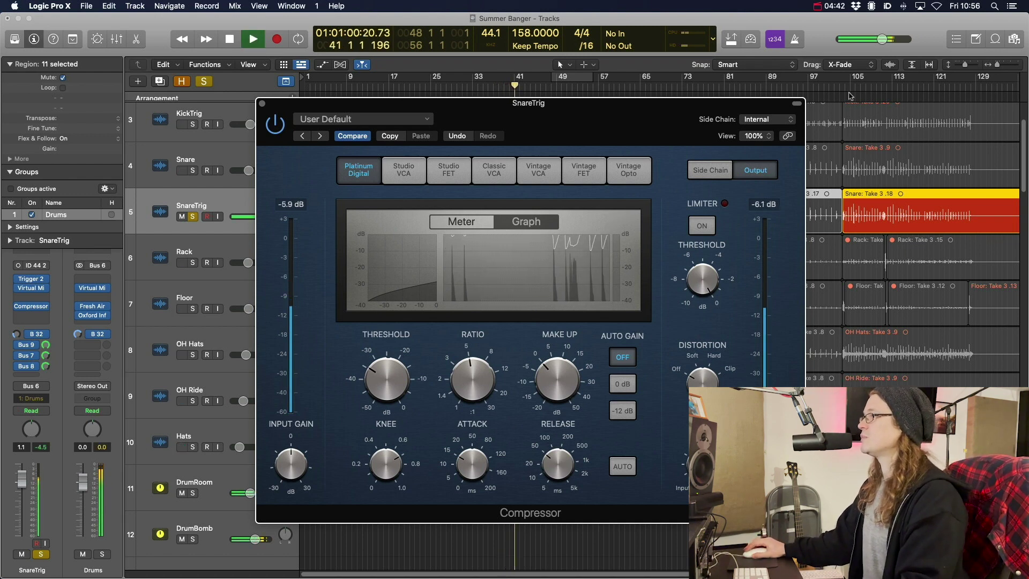
Step: Cycle bars 104–118 and lengthen the Release (230 ms, then about 410 ms) while listening
drag(846, 78, 882, 80)
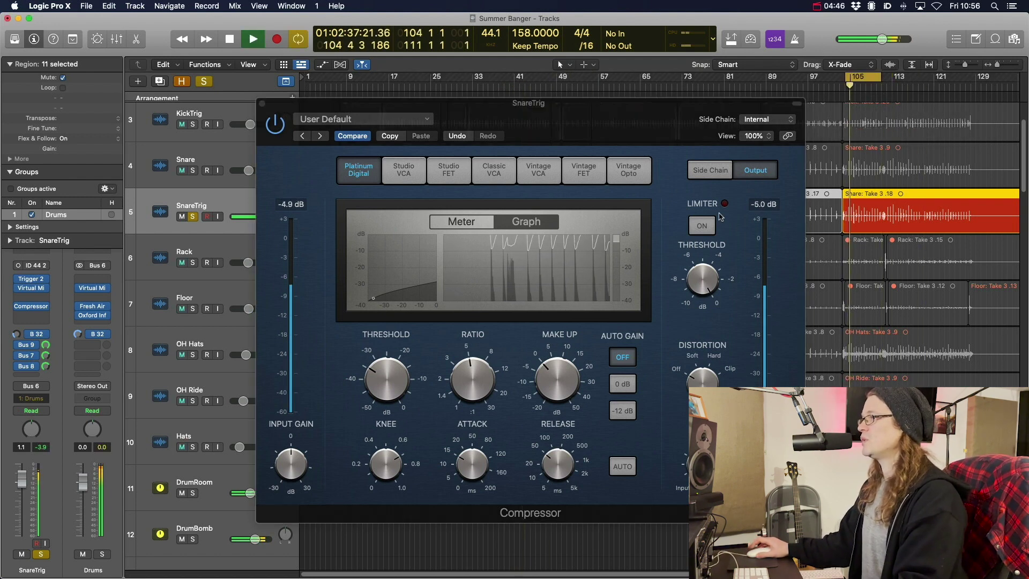
key(space)
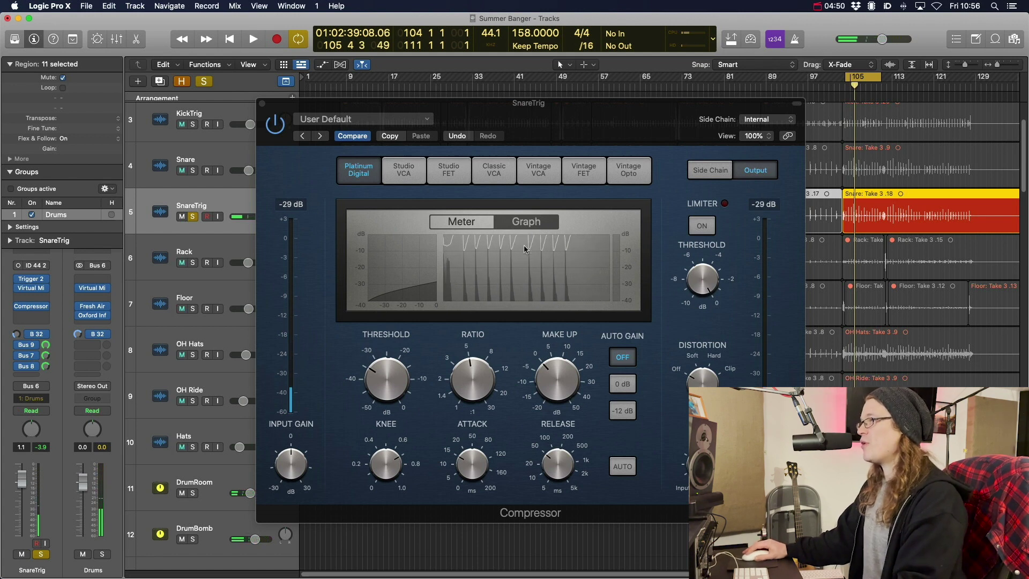
mouse_move(460, 463)
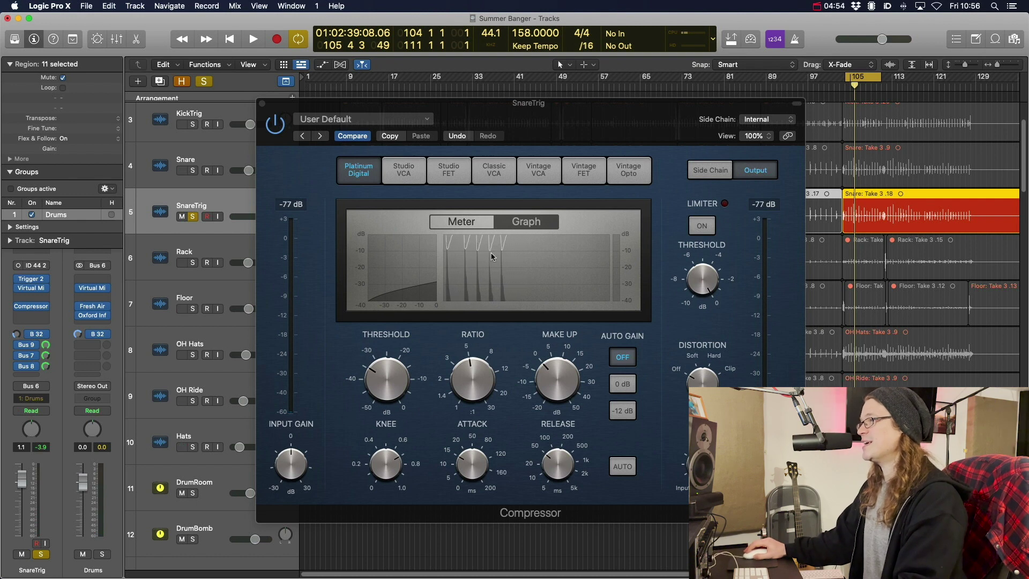
mouse_move(547, 462)
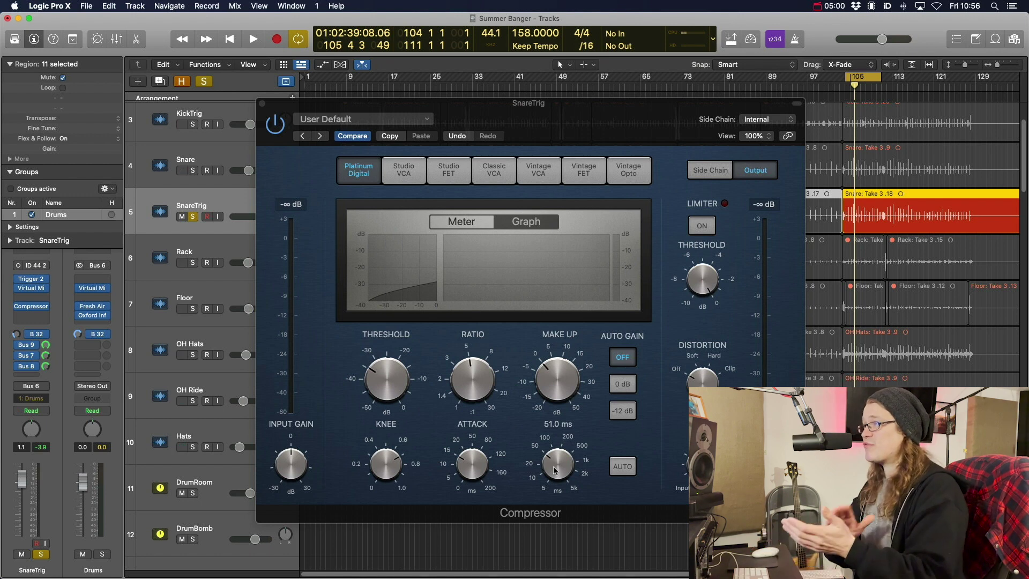
key(space)
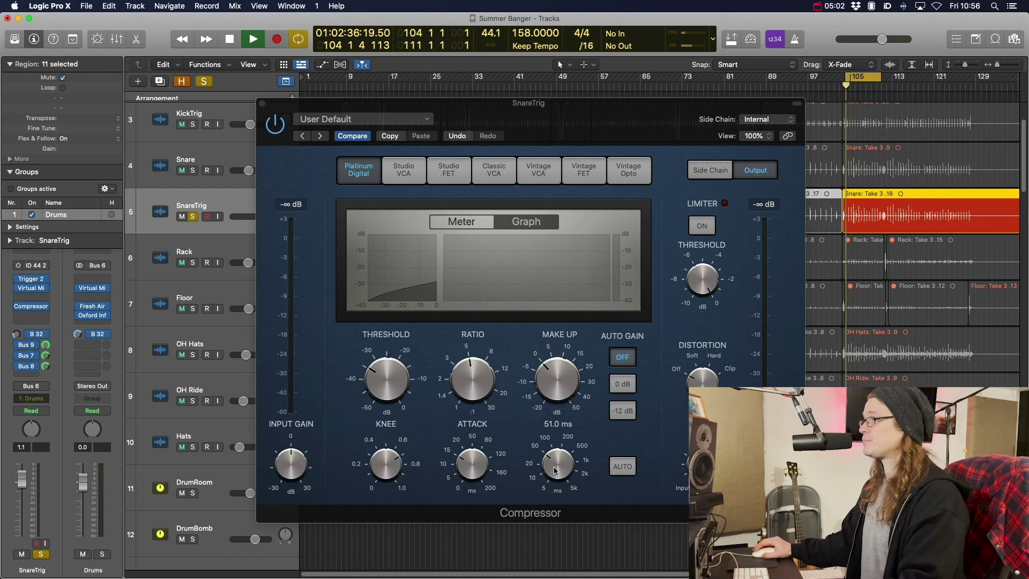
drag(554, 471, 556, 449)
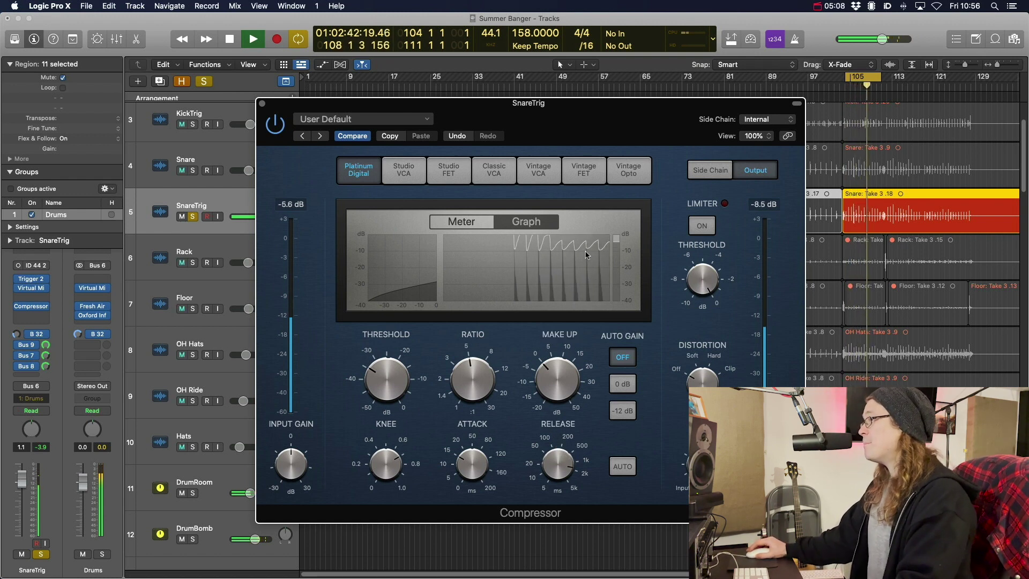
key(space)
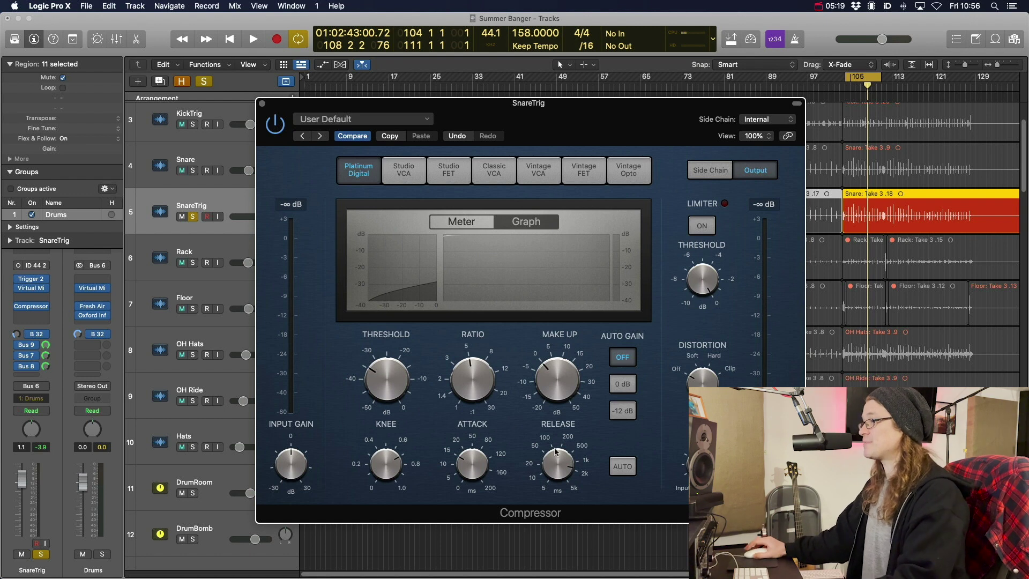
key(space)
drag(556, 455, 561, 481)
key(space)
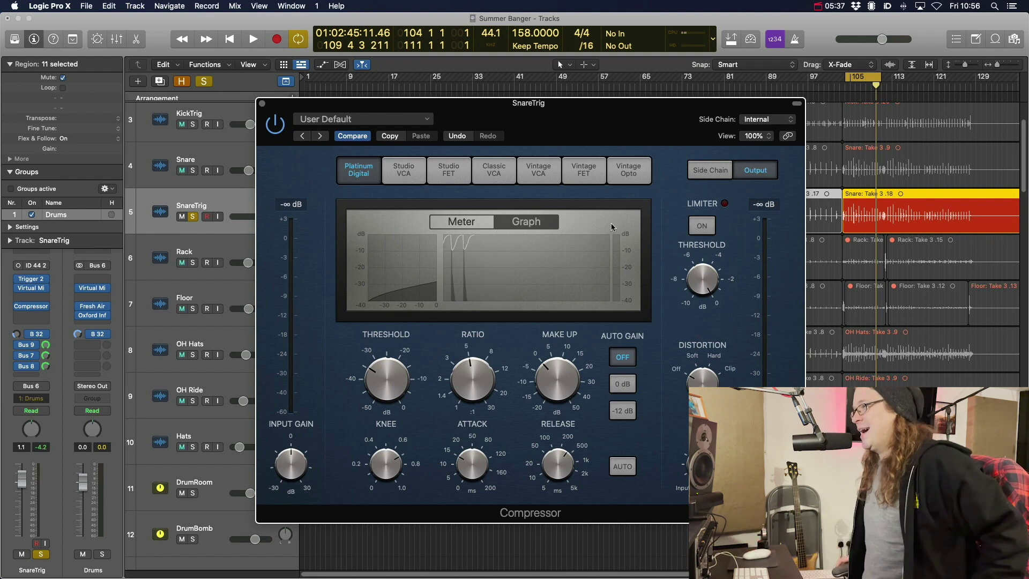
Step: Try the Vintage VCA, Vintage FET and Vintage Opto compressor models, auditioning Opto
click(543, 173)
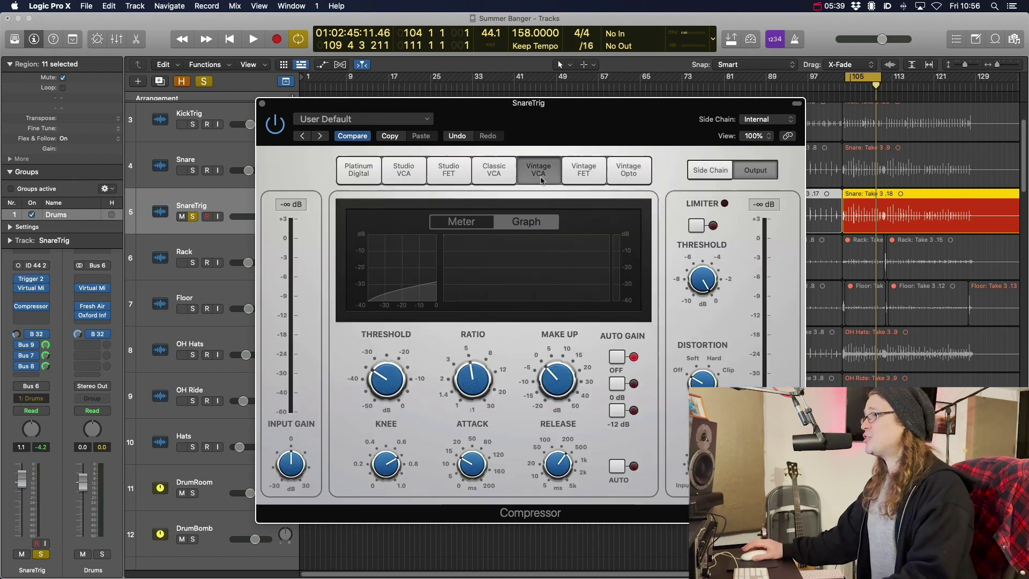
click(588, 173)
click(630, 169)
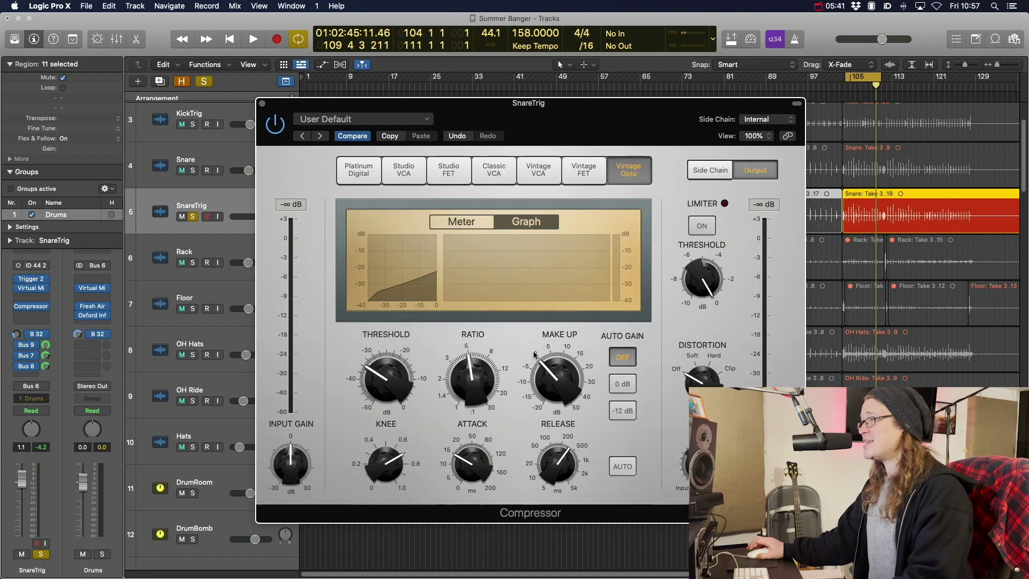
key(space)
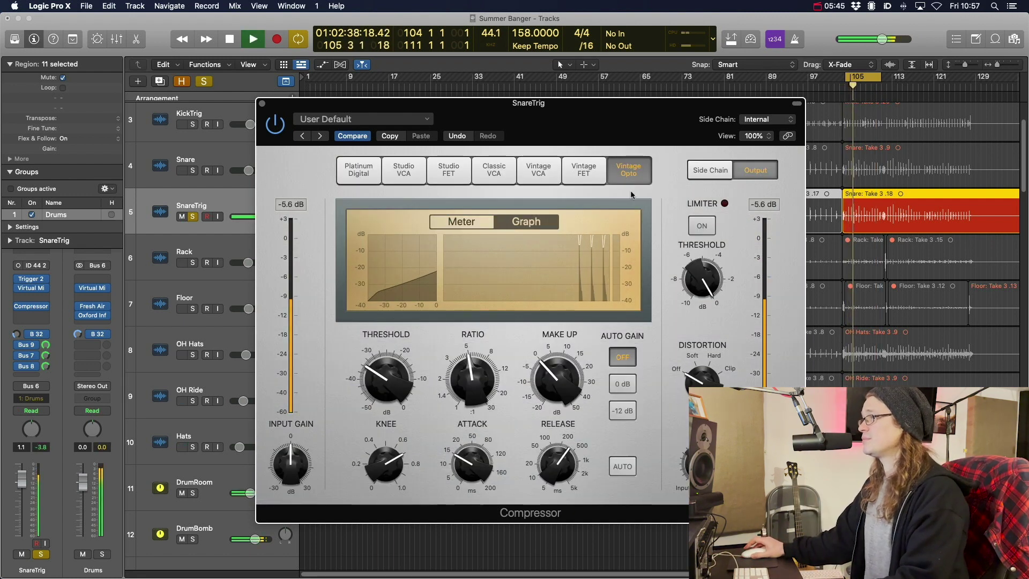
key(space)
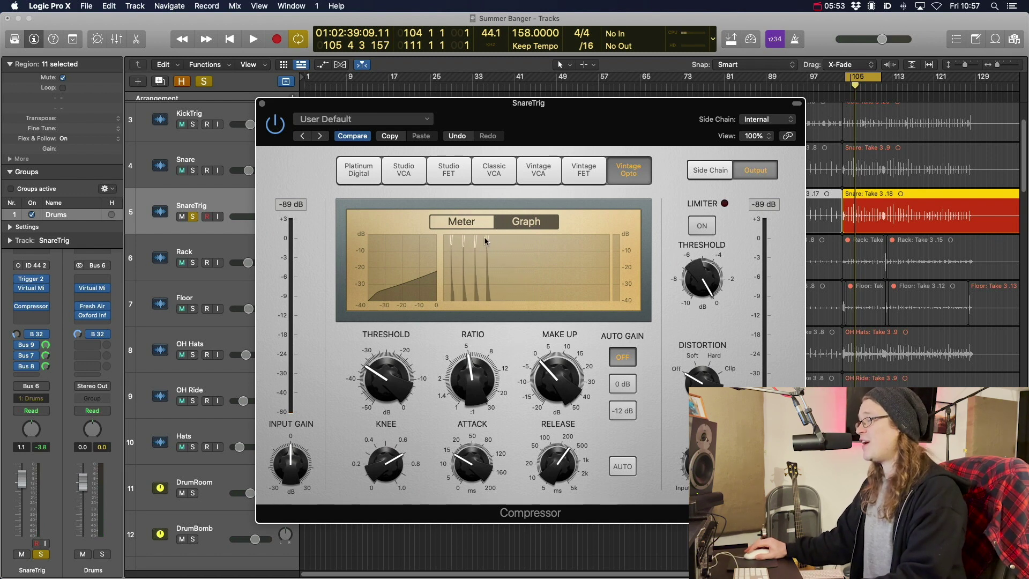
Step: Compare the Studio FET, Vintage VCA and Studio VCA models during playback
click(457, 174)
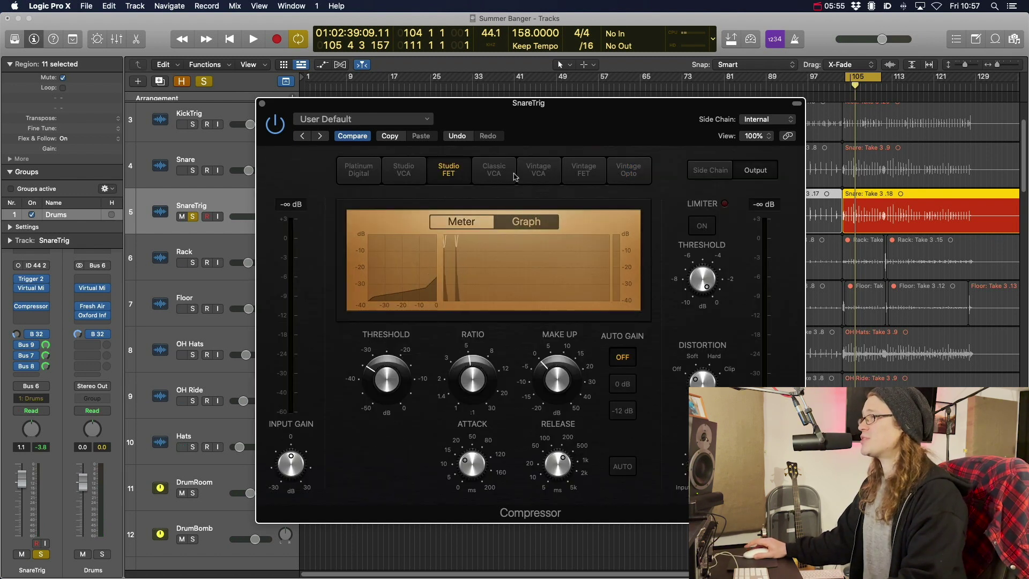
click(539, 170)
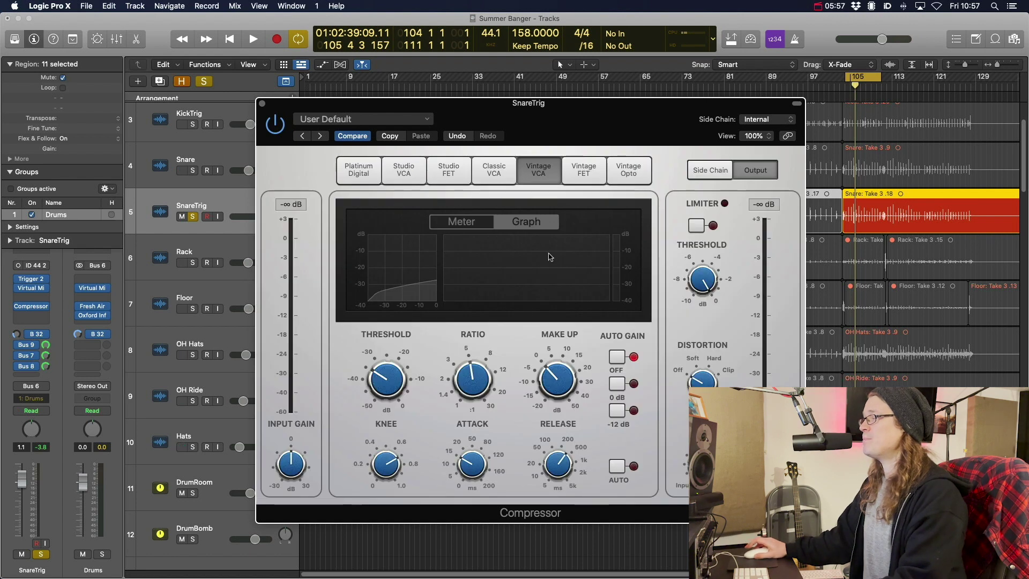
key(space)
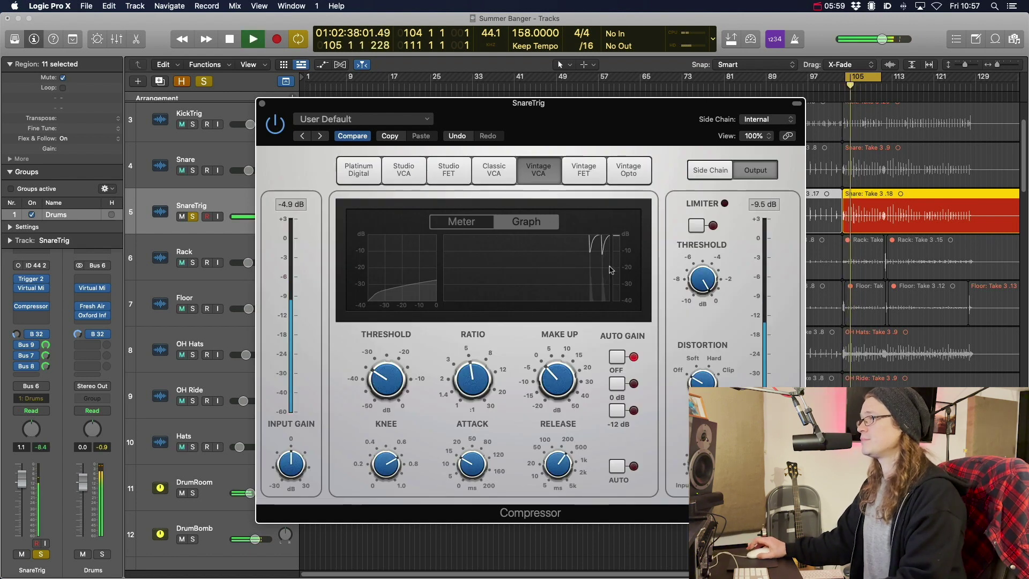
key(space)
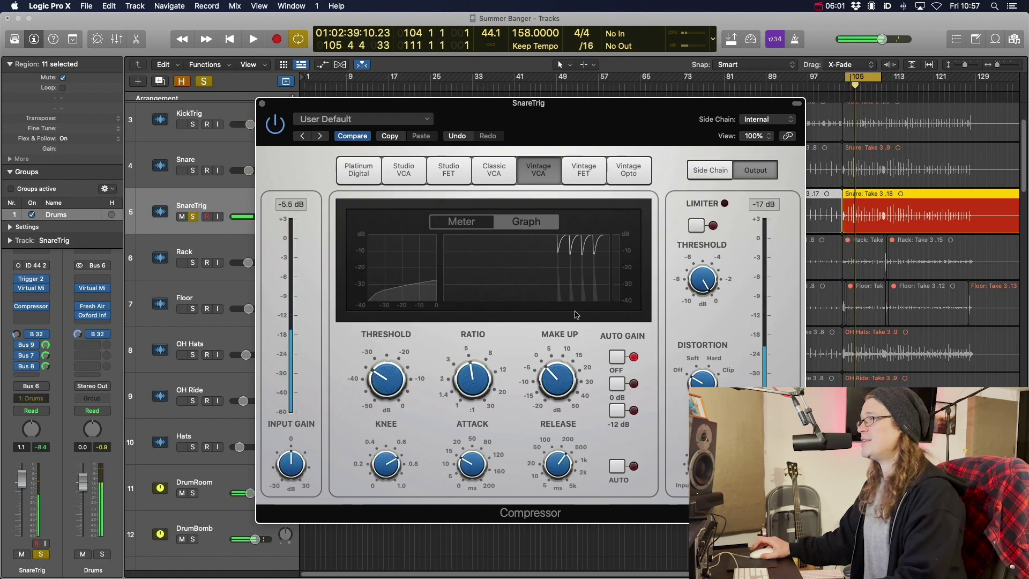
click(401, 172)
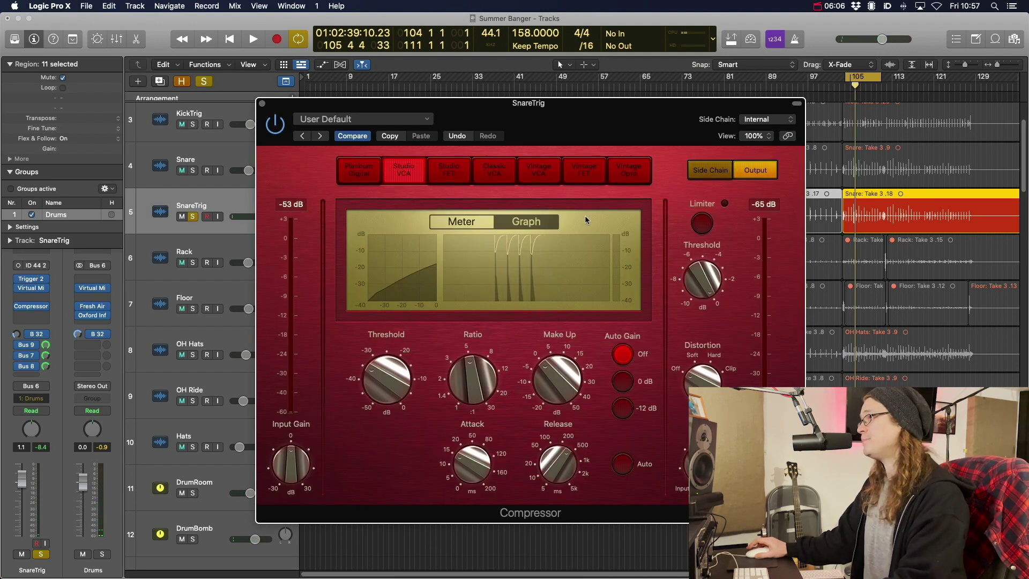
key(space)
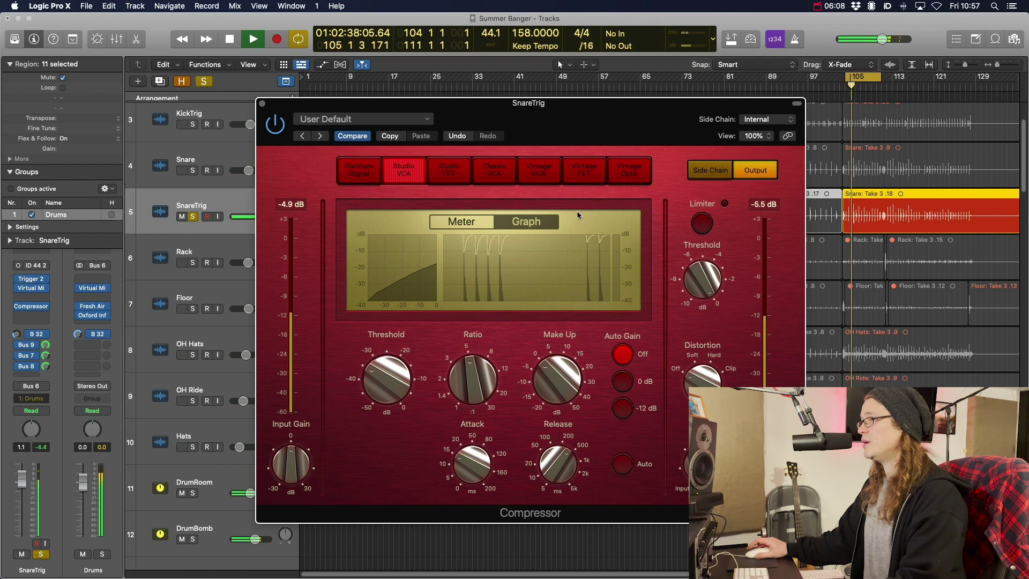
key(space)
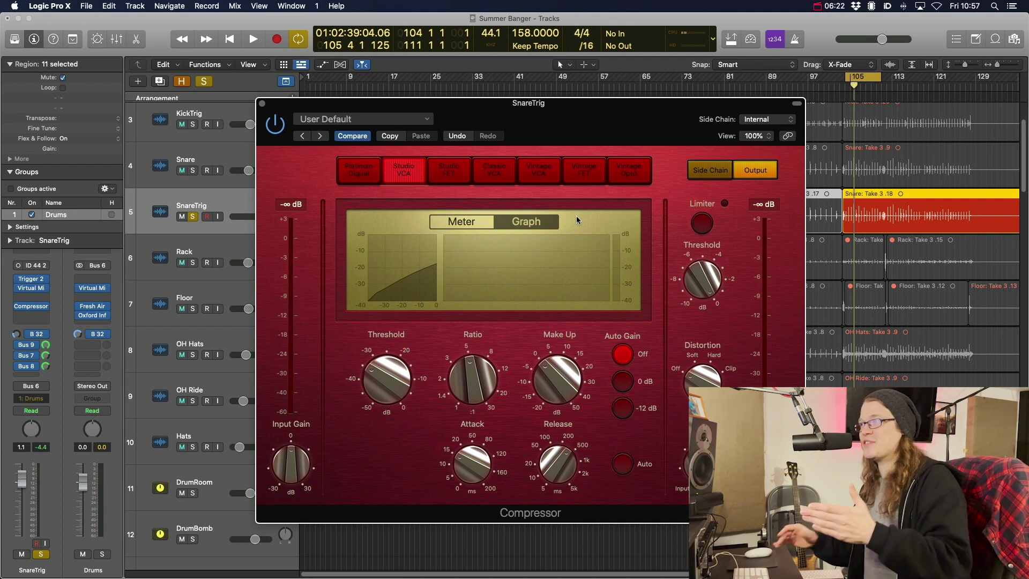
Step: Cycle through Studio FET, Studio VCA and the Vintage models, settling on Classic VCA and stopping
click(449, 168)
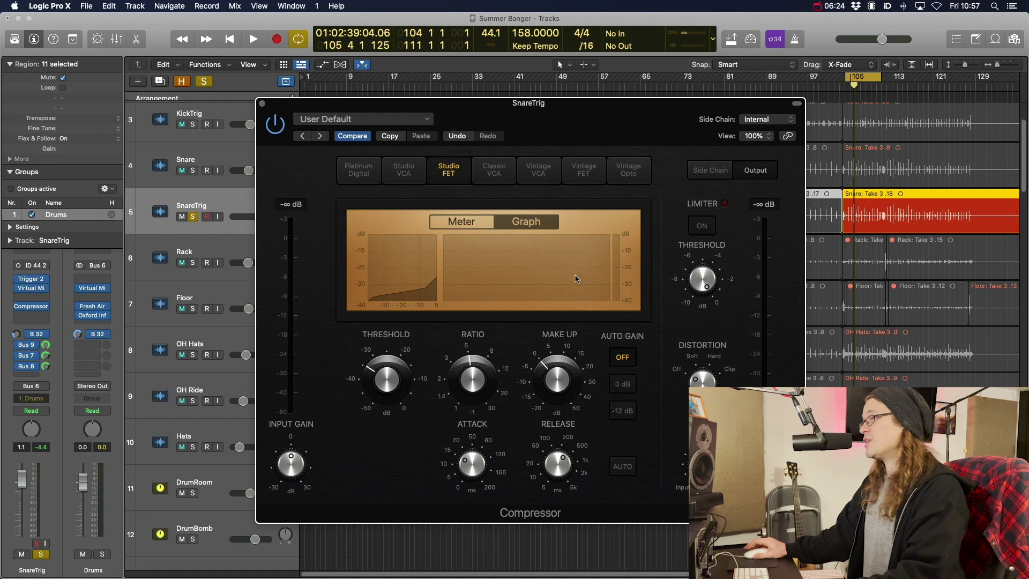
key(space)
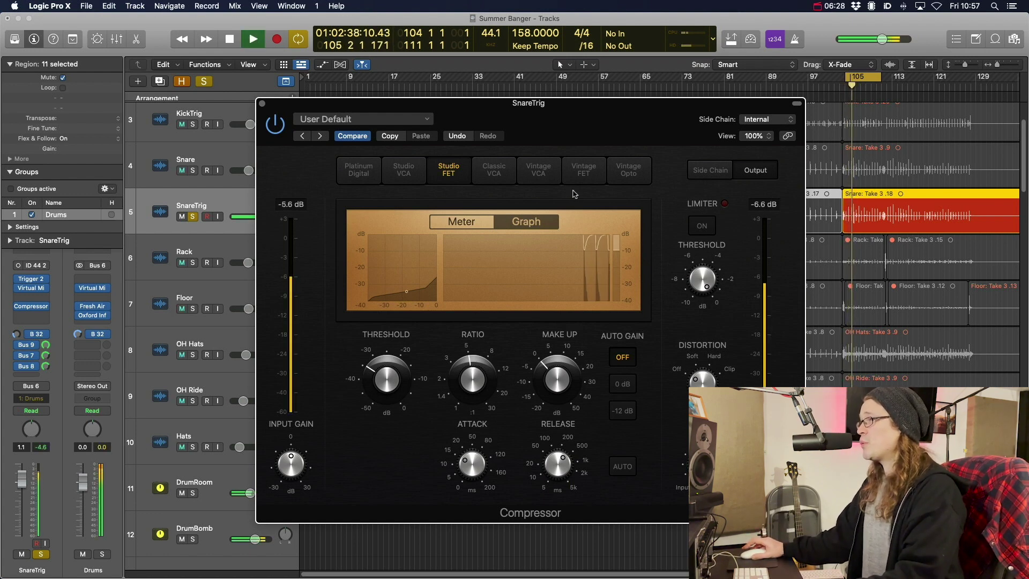
click(406, 175)
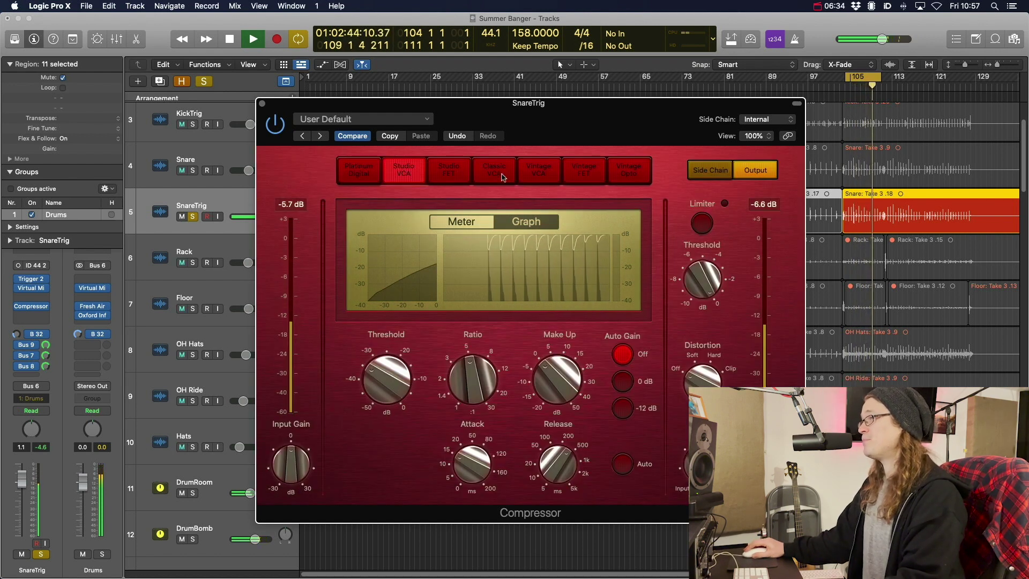
click(541, 177)
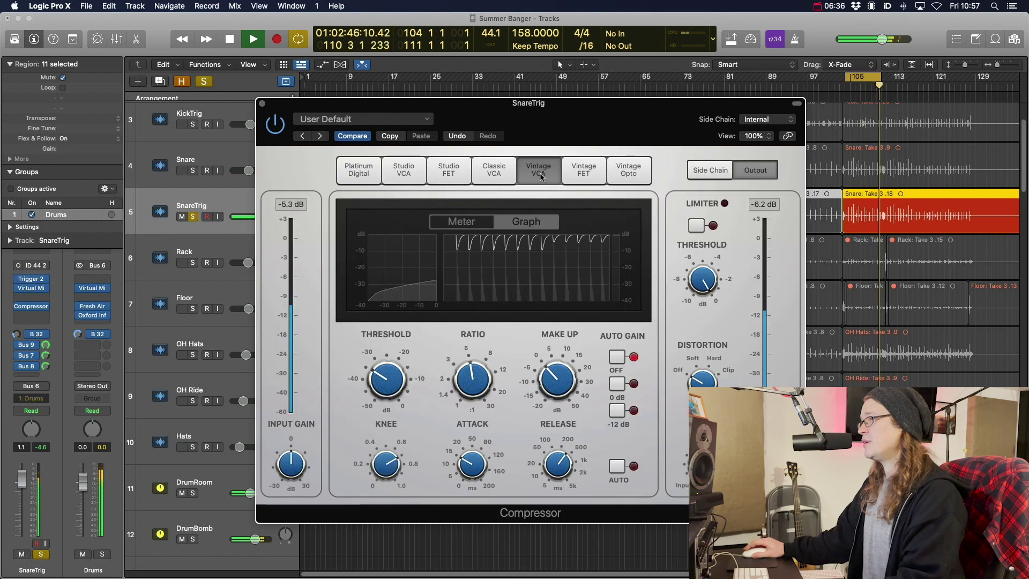
click(583, 176)
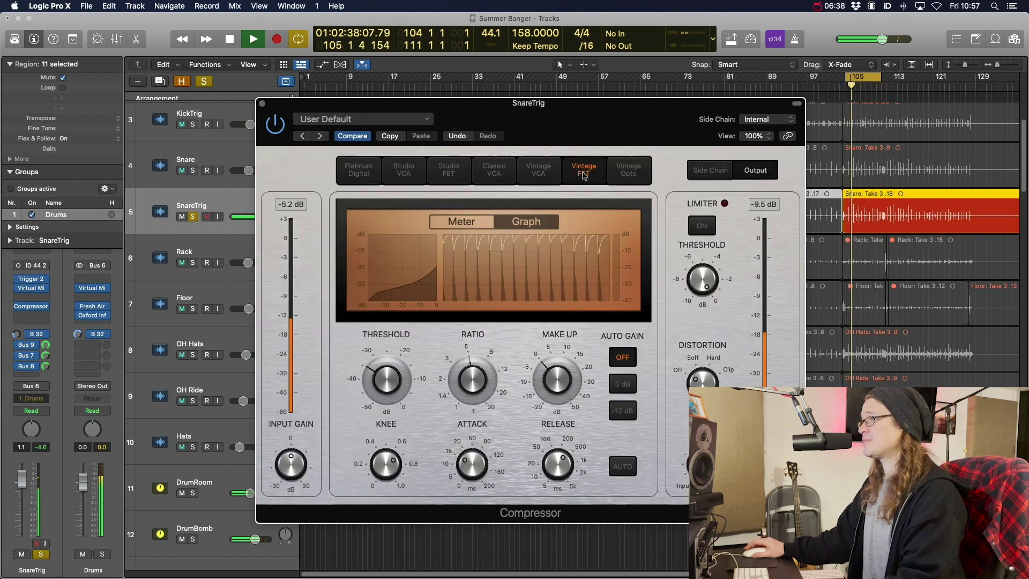
click(628, 172)
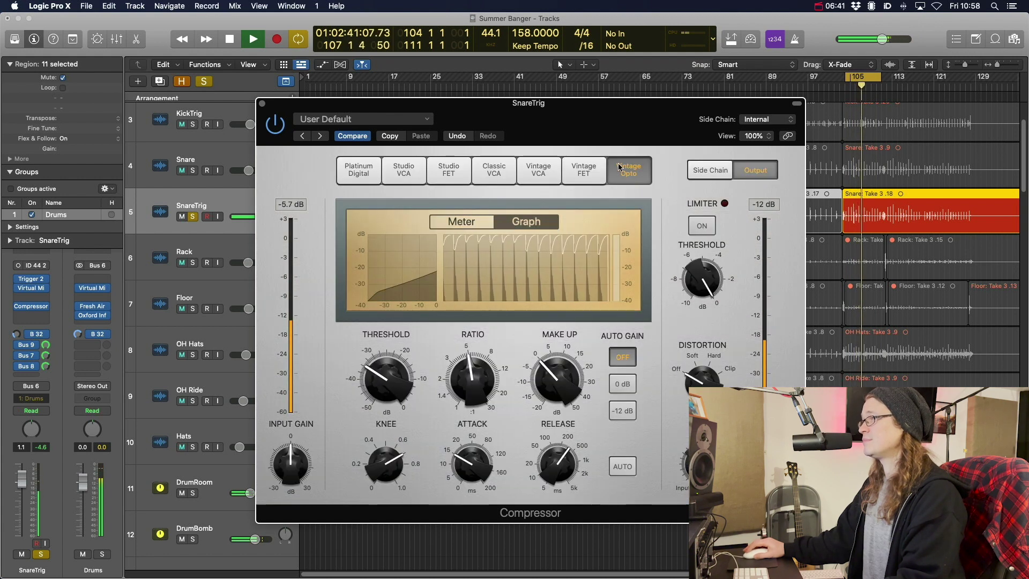
click(501, 175)
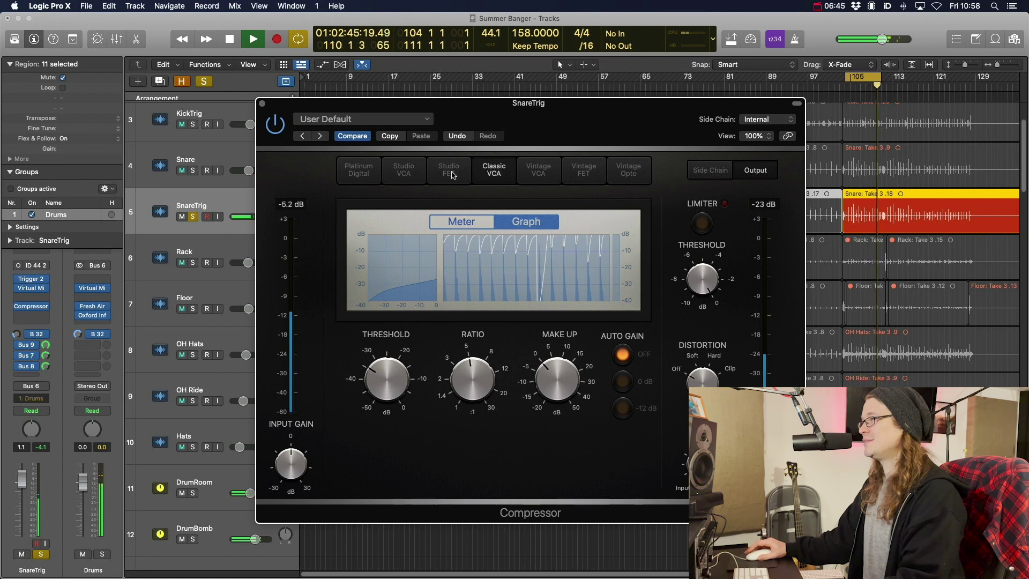
key(space)
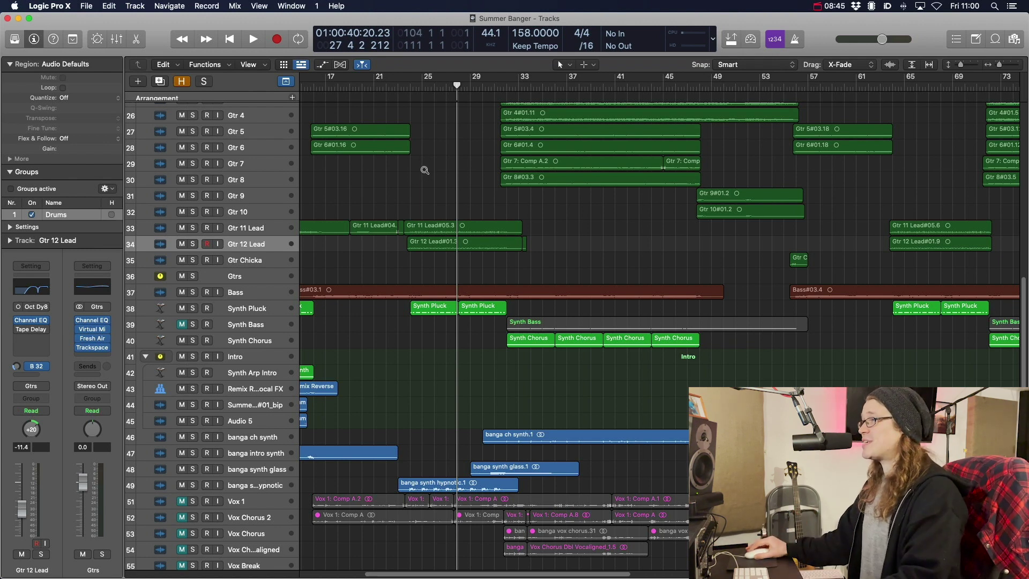
Step: Solo Gtr 12 Lead with taller lanes and zoomed timeline, playing it from bar 24
ctrl+alt+click(425, 171)
click(192, 264)
key(super+Right)
key(super+Right)
key(comma)
key(comma)
key(comma)
key(comma)
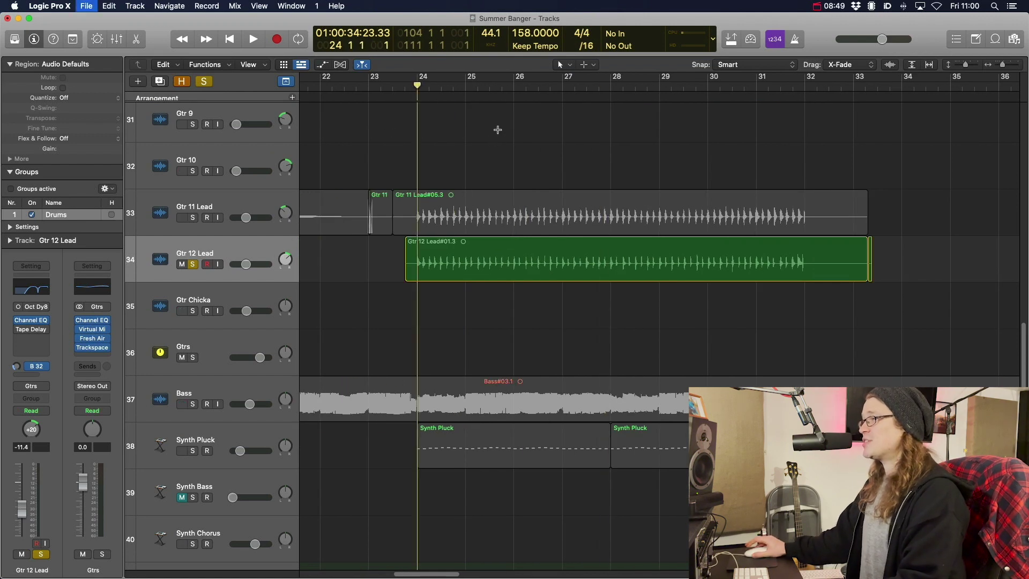
key(super+Right)
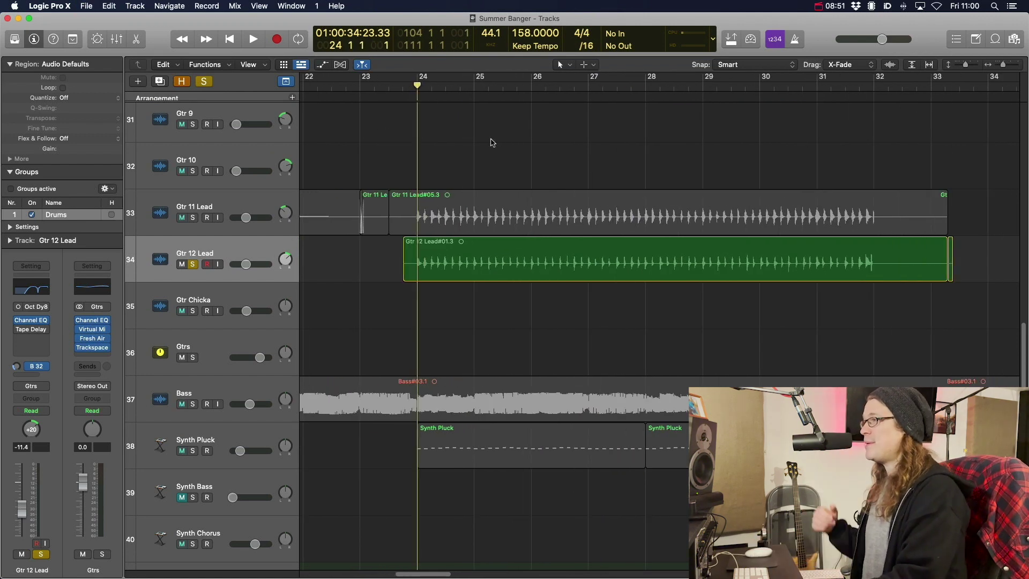
key(space)
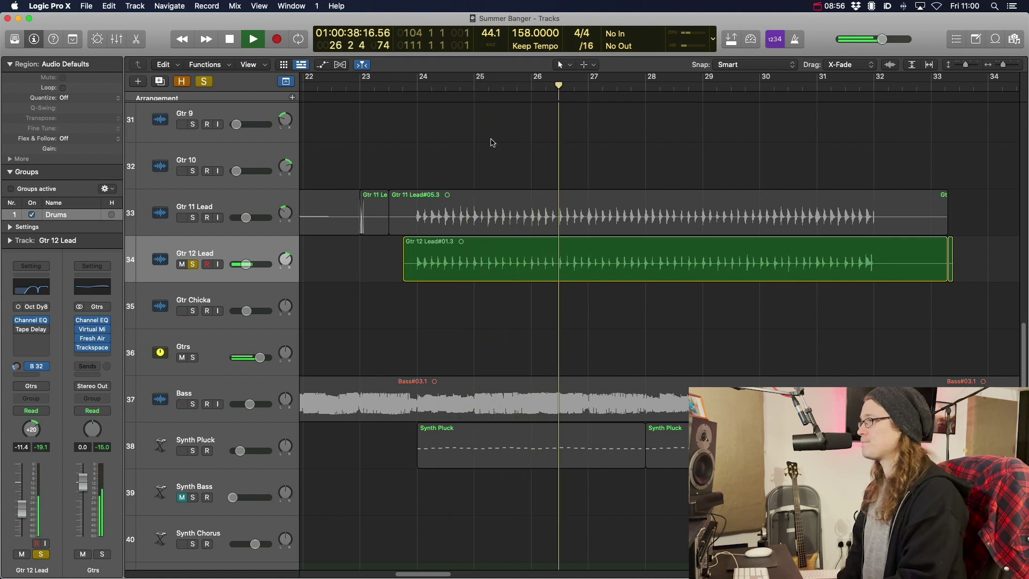
key(space)
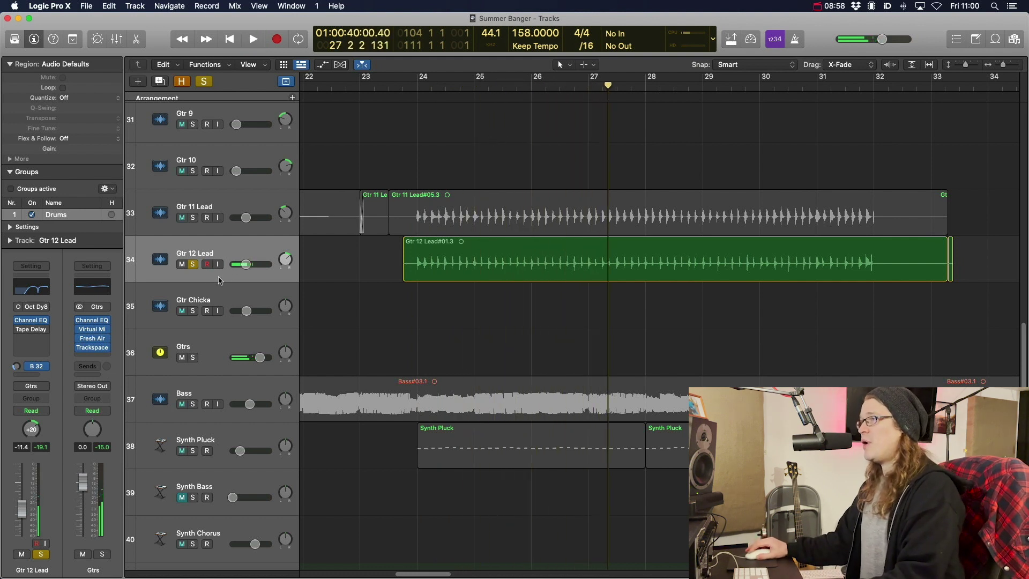
Step: Audition Synth Pluck soloed, then with Gtr 12 Lead, leaving only Gtr 12 Lead soloed
click(192, 264)
click(193, 451)
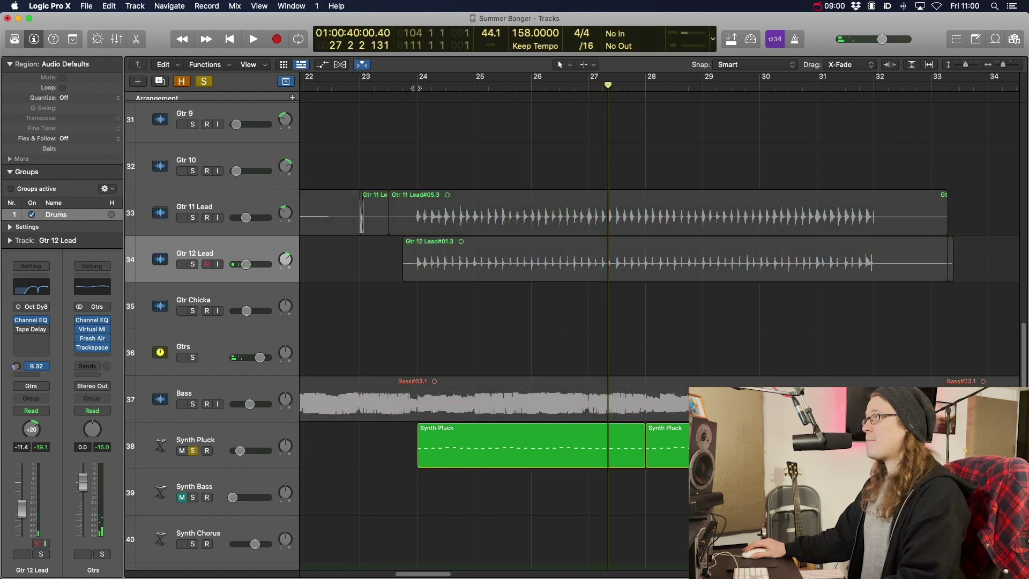
key(shift+space)
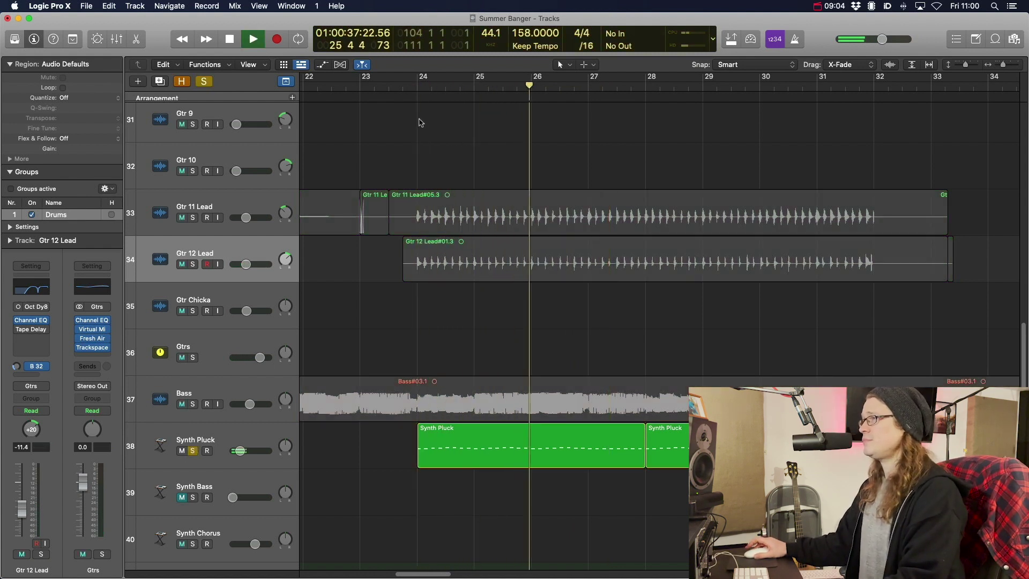
click(193, 264)
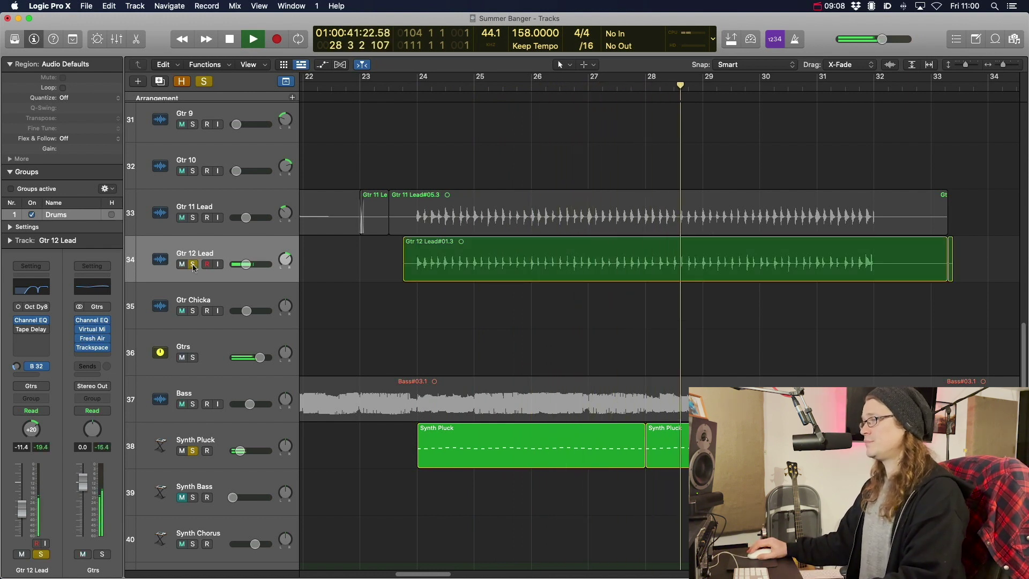
key(space)
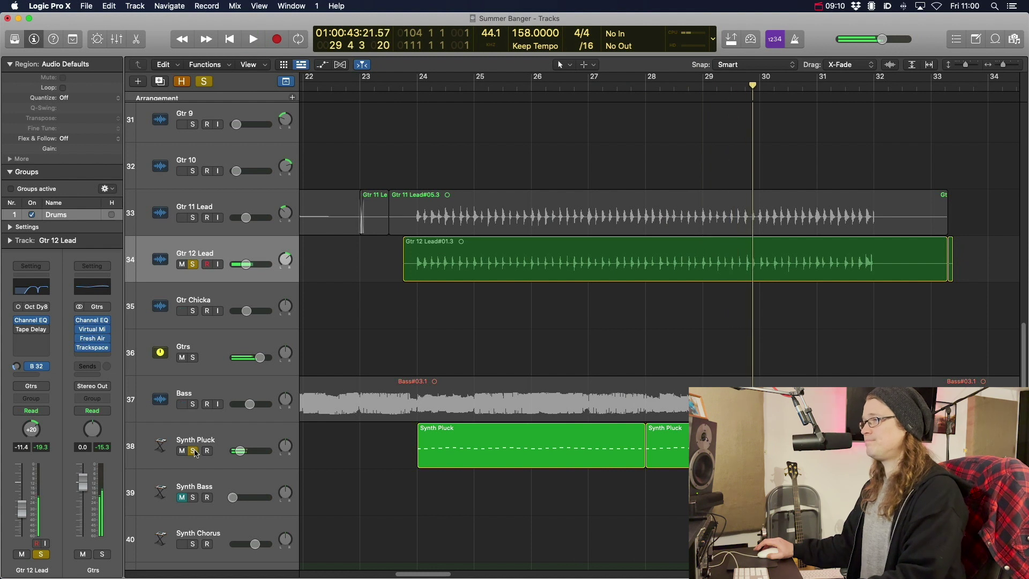
click(193, 451)
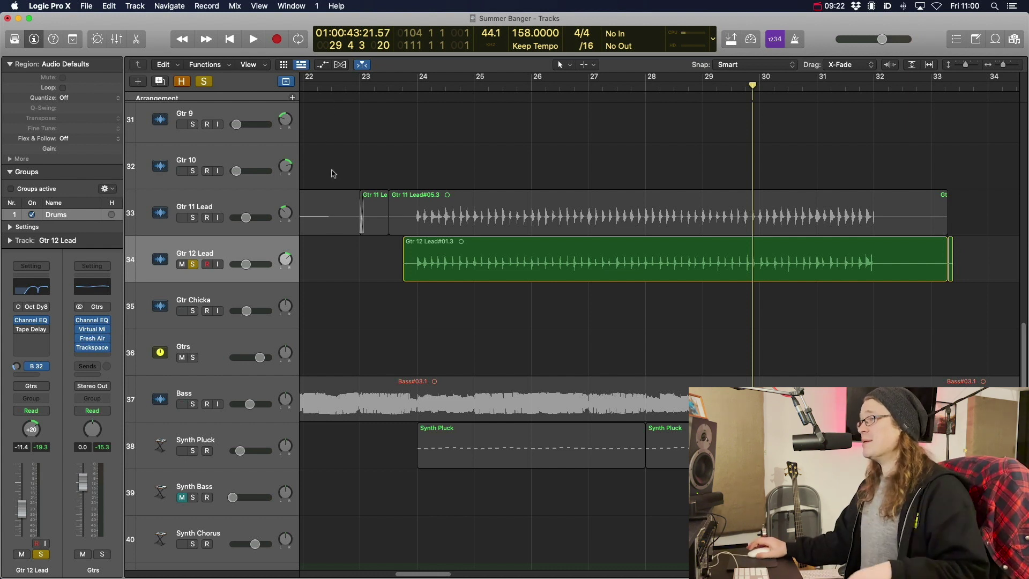
Step: Set Gtr 12 Lead to Flex Pitch, open its region's notes and Analyze Audio for Flex Editing
key(super+f)
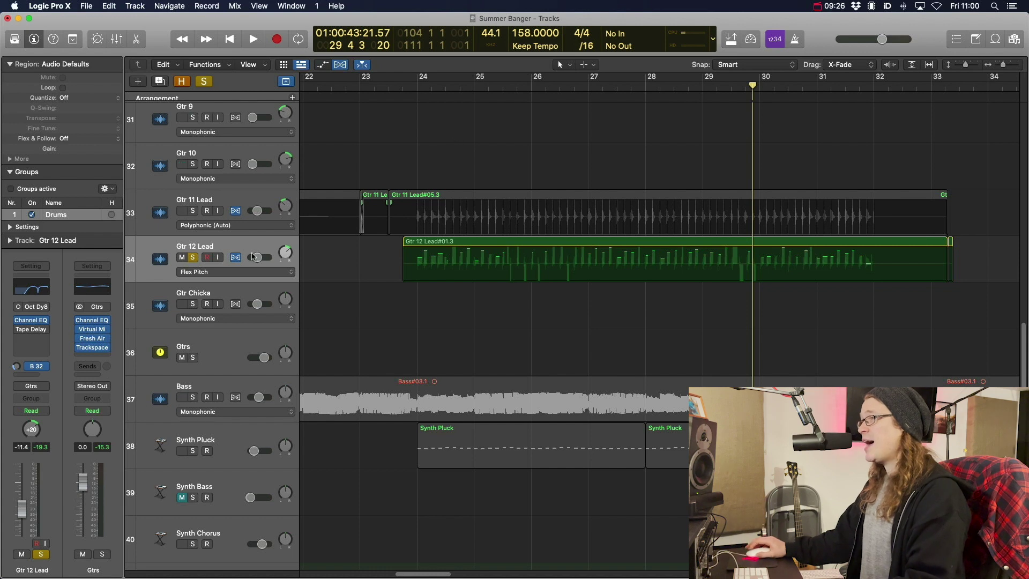
click(240, 272)
click(343, 269)
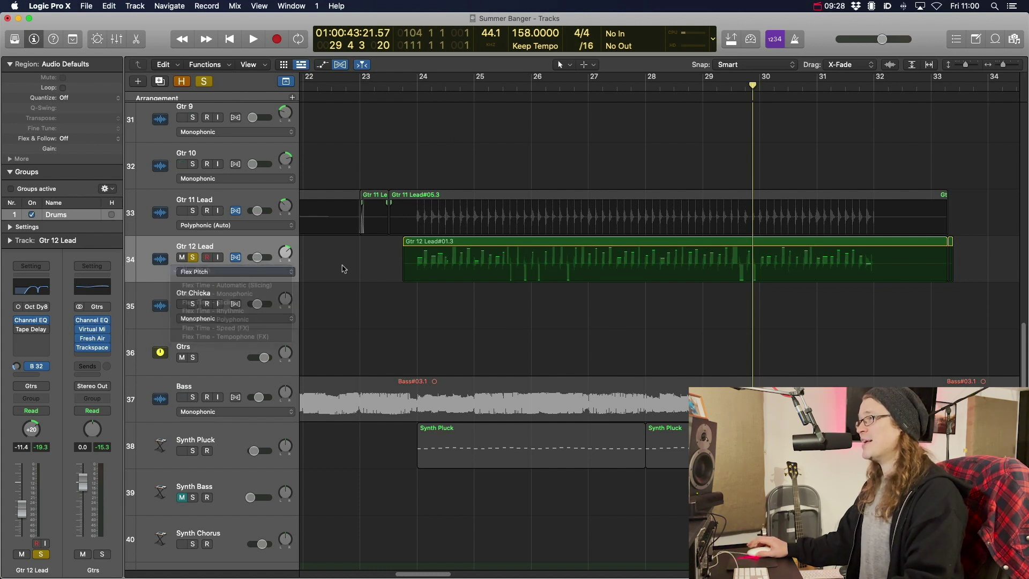
double_click(468, 245)
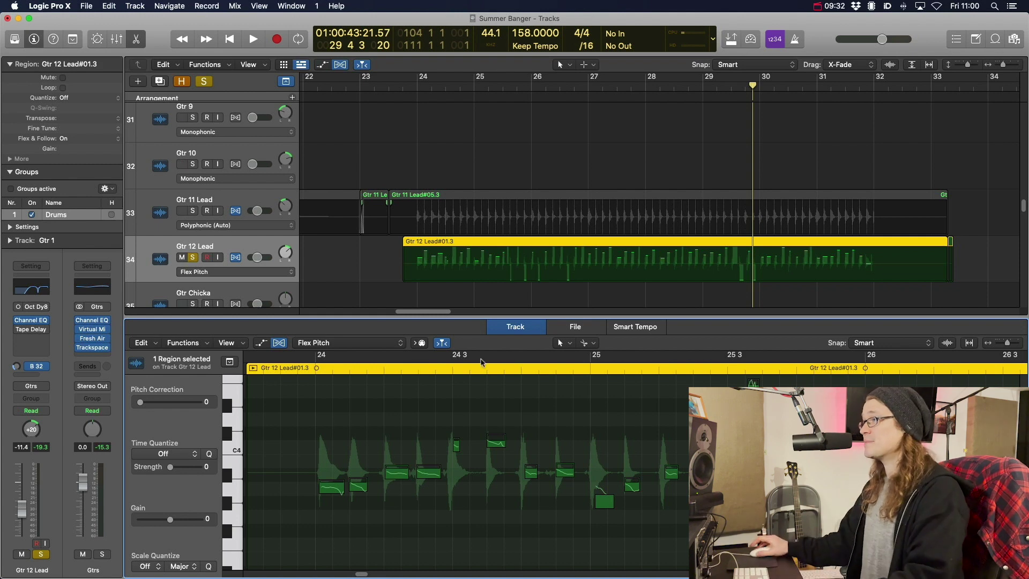
click(145, 343)
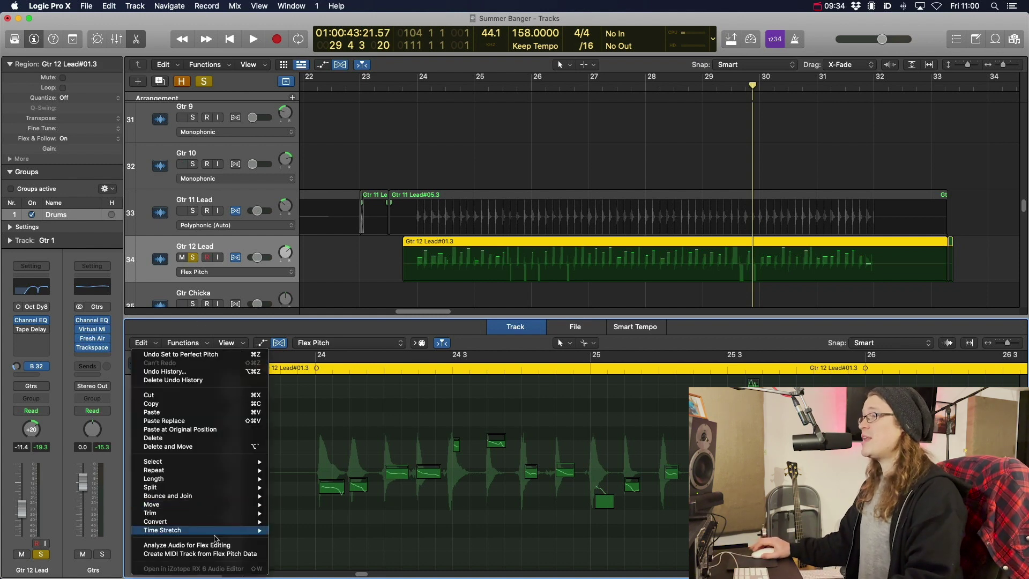
click(187, 545)
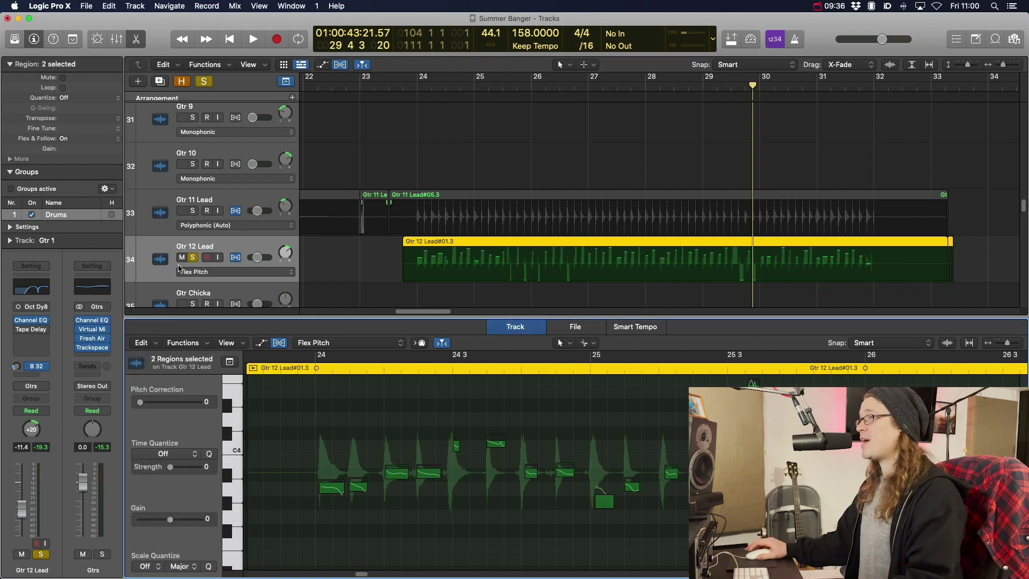
click(150, 346)
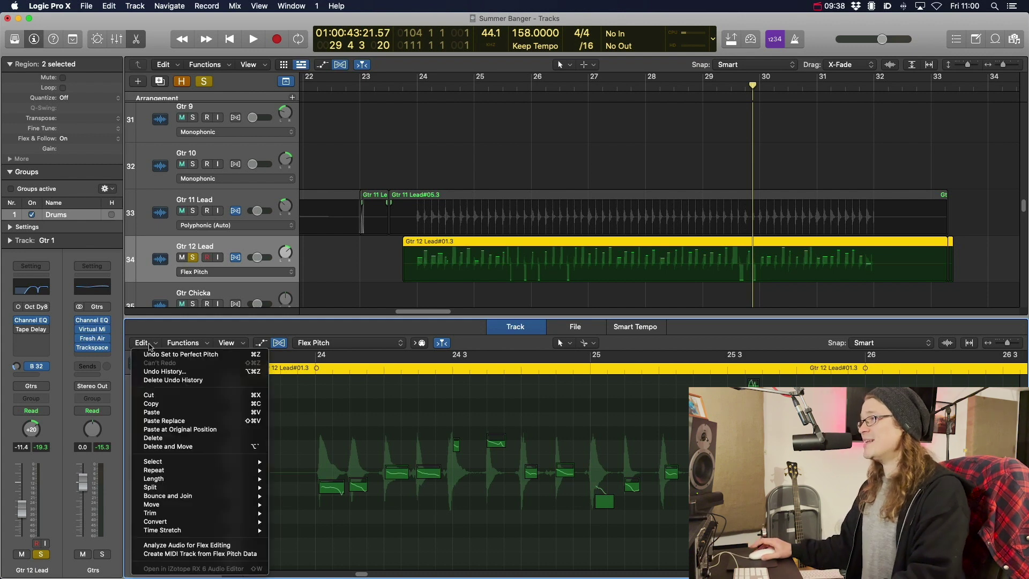
Step: Create the Inst 6 MIDI track from Gtr 12 Lead's Flex Pitch data
click(199, 555)
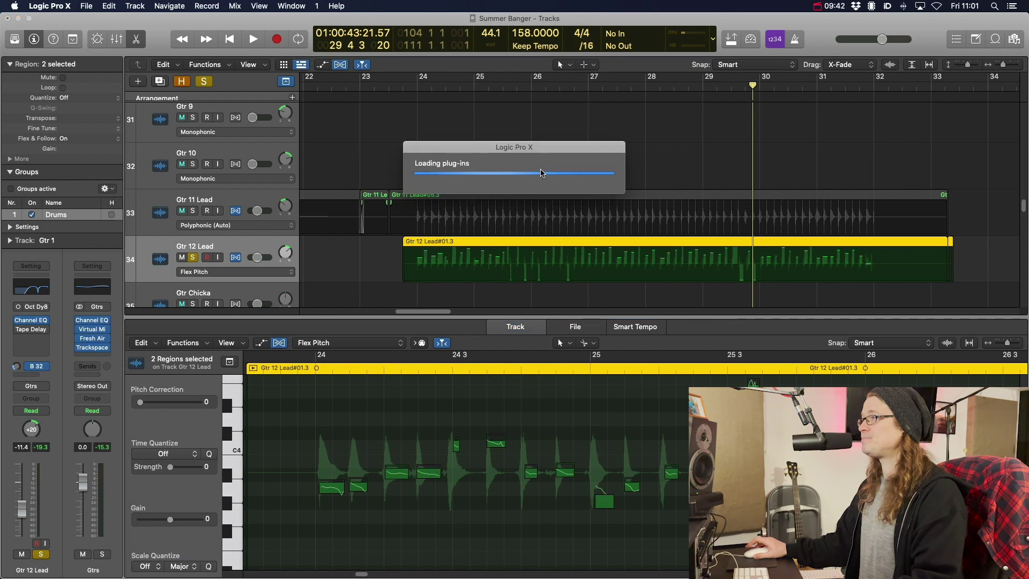
key(e)
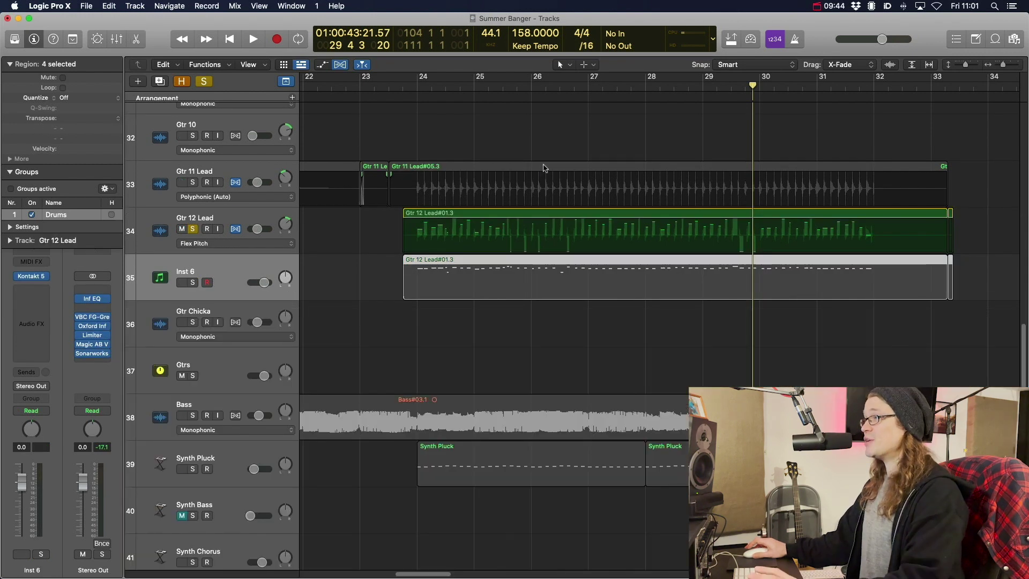
click(515, 130)
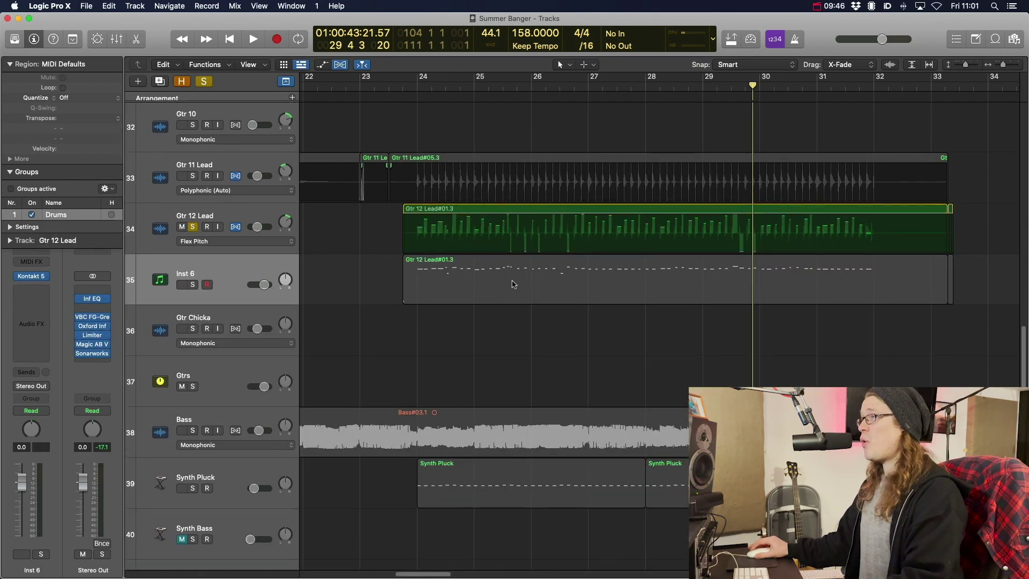
Step: Inspect the extracted melody notes in the Piano Roll, zooming in and out, then close it
double_click(513, 284)
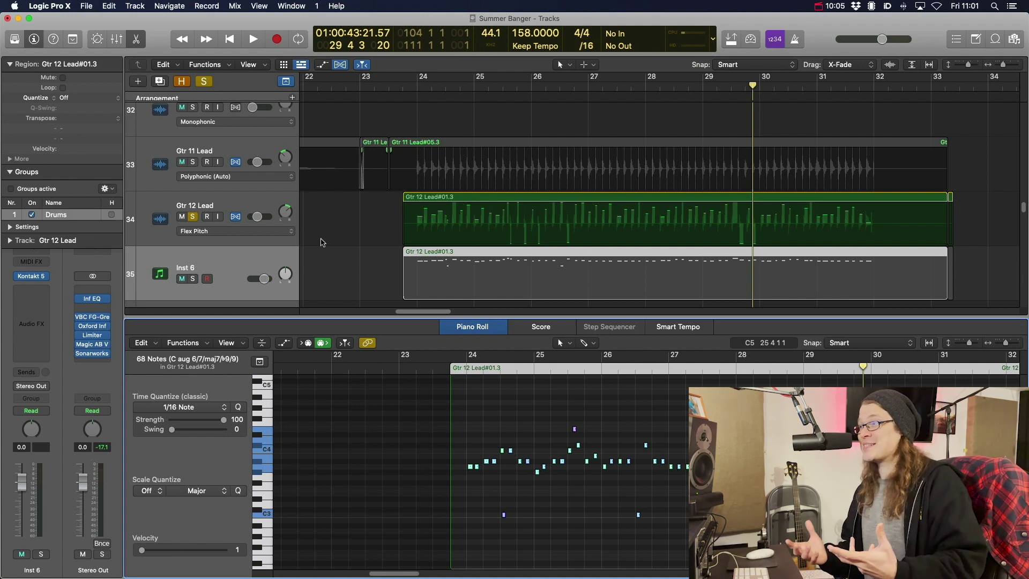
ctrl+alt+click(547, 423)
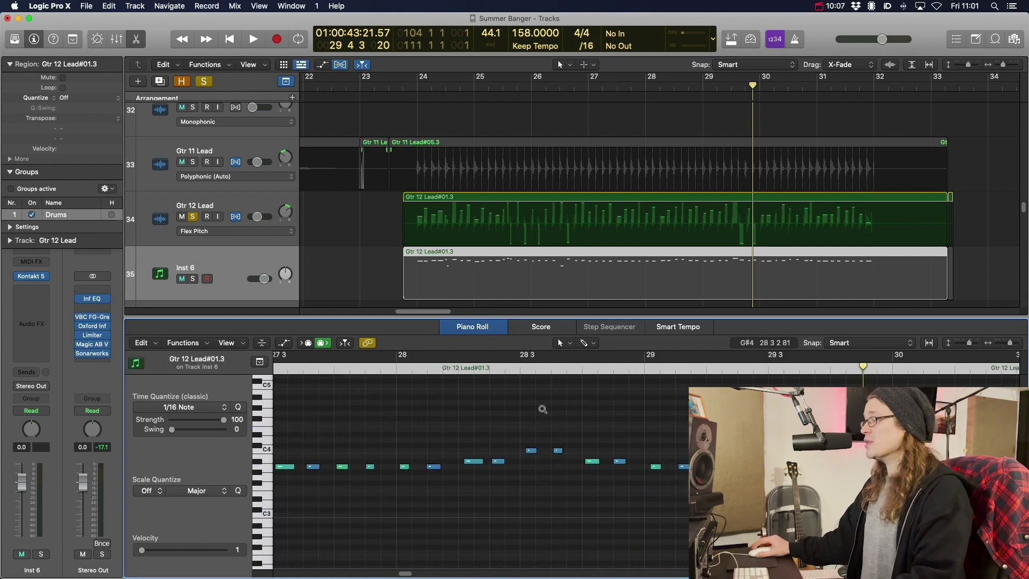
ctrl+alt+click(543, 408)
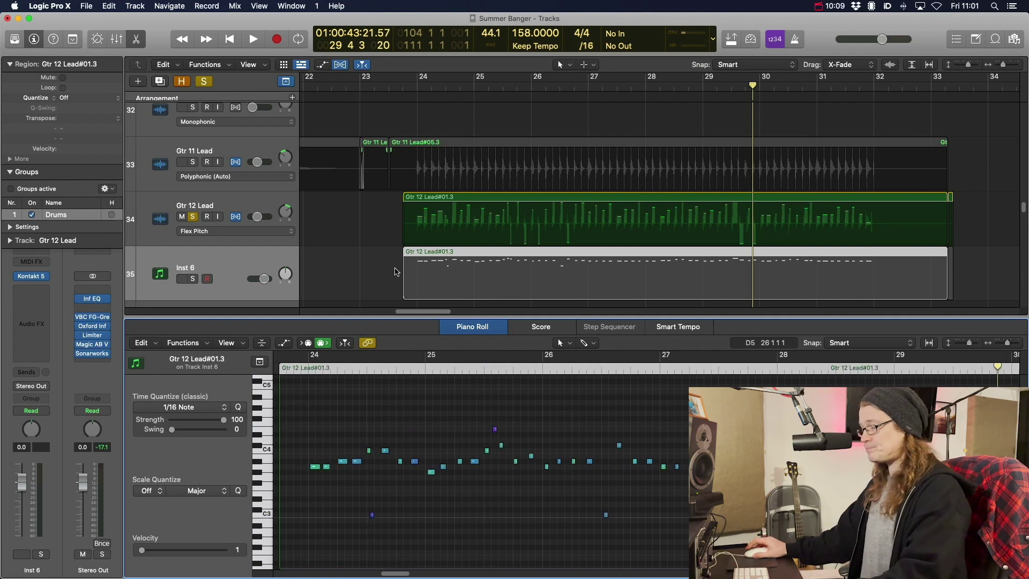
key(e)
click(362, 271)
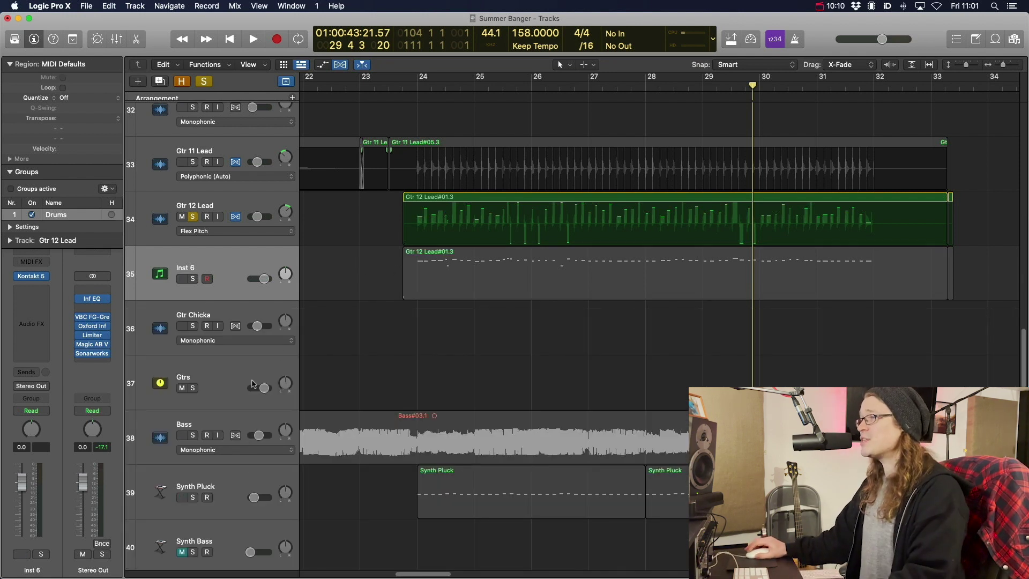
Step: Copy the Synth Pluck track's Alchemy instrument onto the Inst 6 channel in the mixer
ctrl+alt+click(345, 281)
click(250, 445)
key(x)
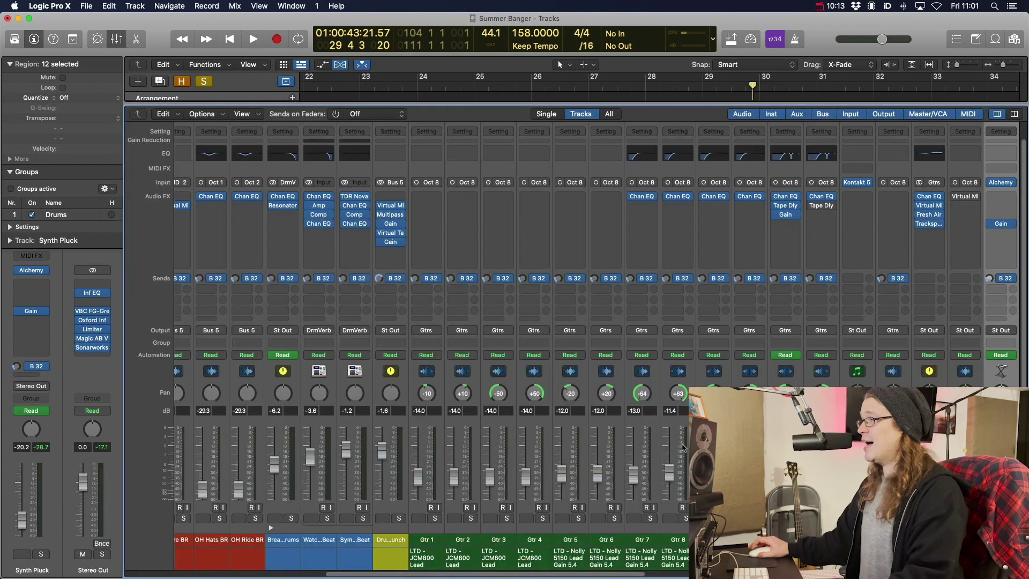
scroll(847, 357, right, 5)
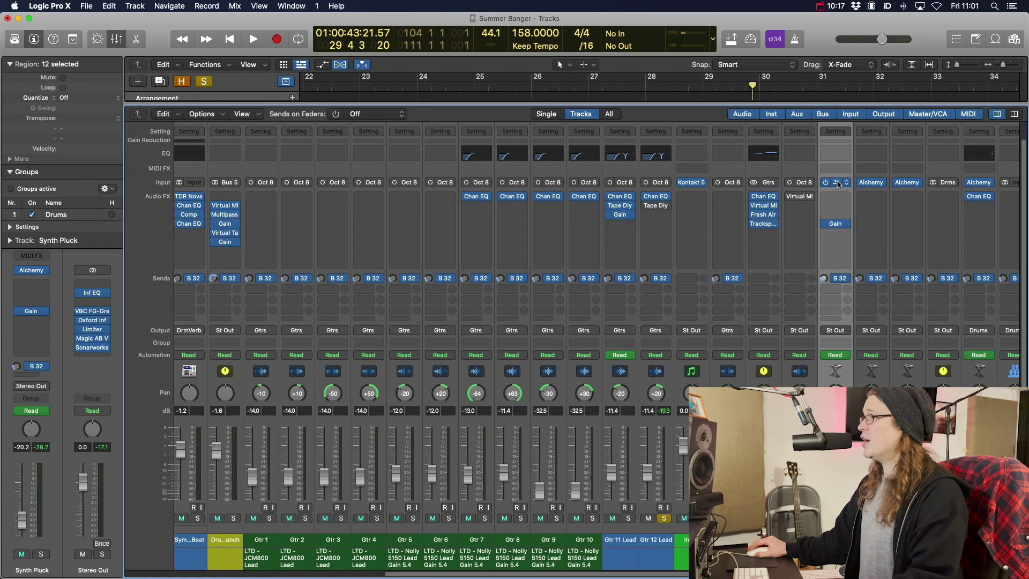
drag(838, 184, 691, 183)
key(x)
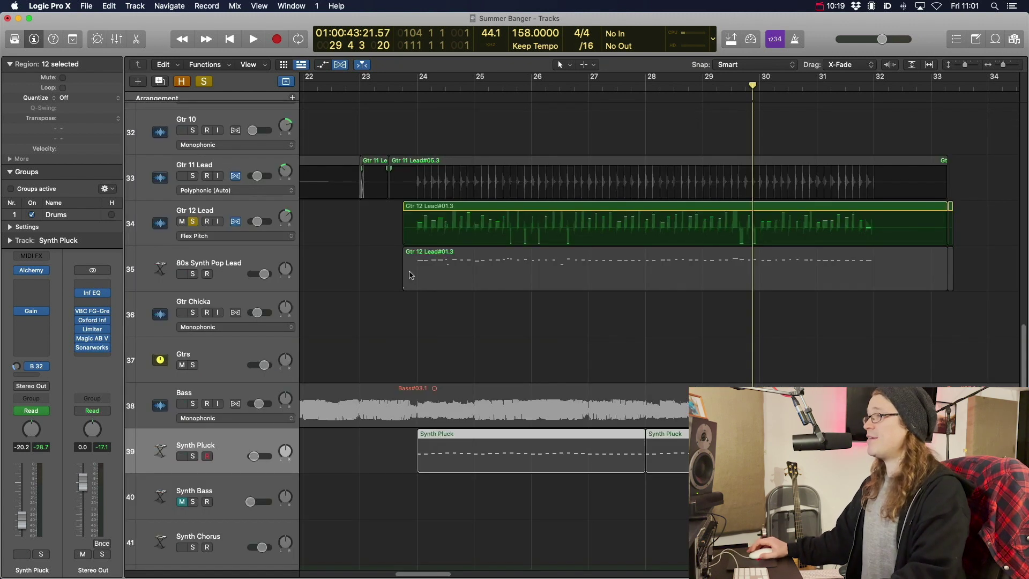
Step: Solo 80s Synth Pop Lead and play it from just before bar 24
click(194, 273)
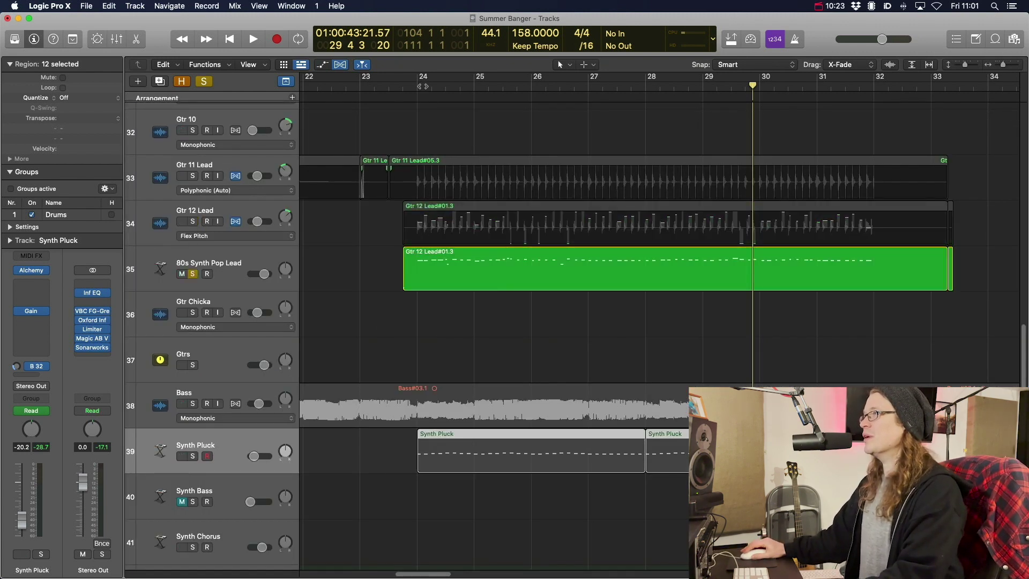
click(417, 85)
key(space)
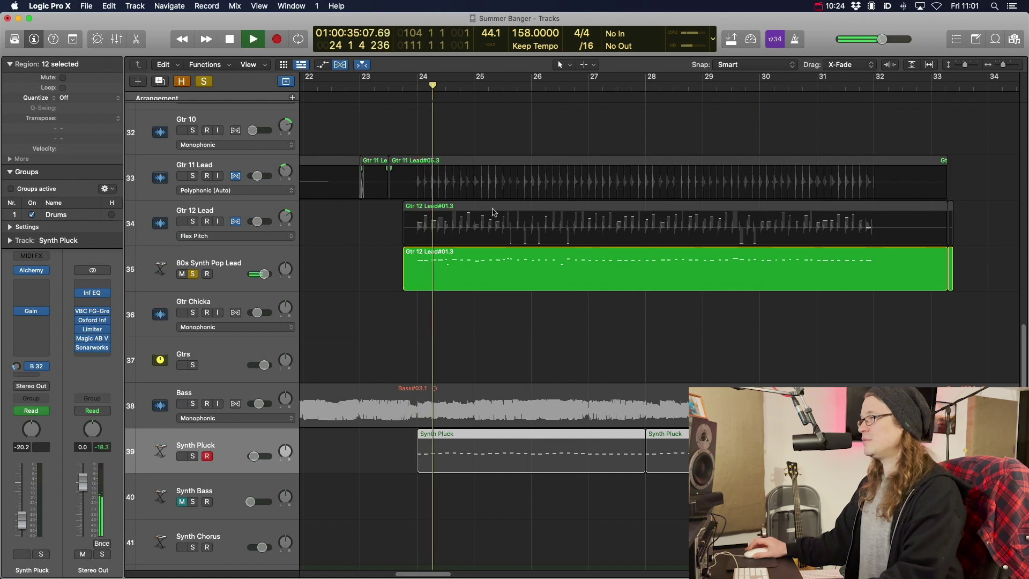
Step: Open the synth lead region's notes and delete the two low C3 notes and the purple note near E4
double_click(464, 262)
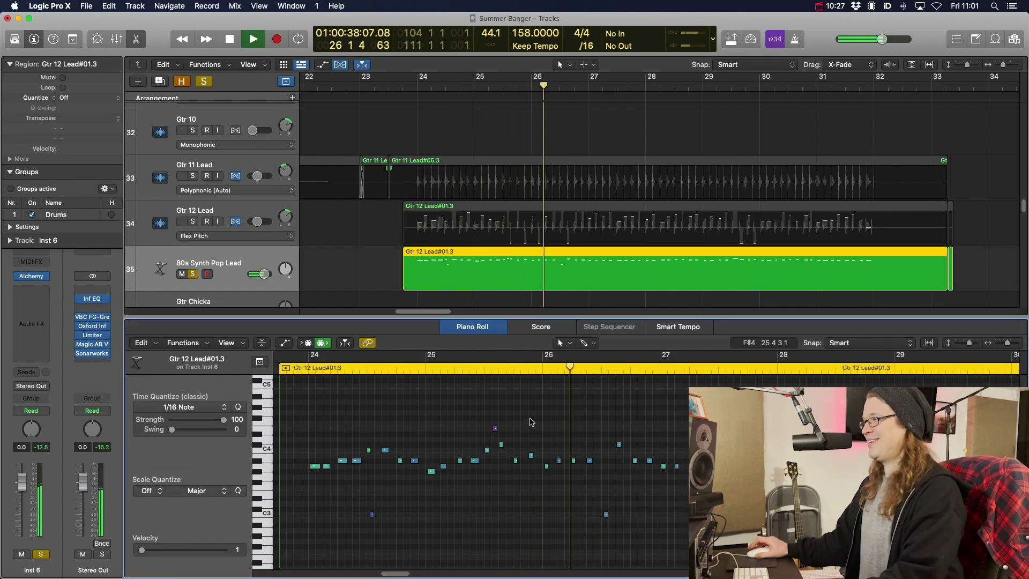
key(space)
drag(344, 502, 663, 542)
key(Delete)
click(495, 428)
key(Delete)
Step: Audition the edit, raise a low note by one semitone, and return the playhead to bar 24
key(space)
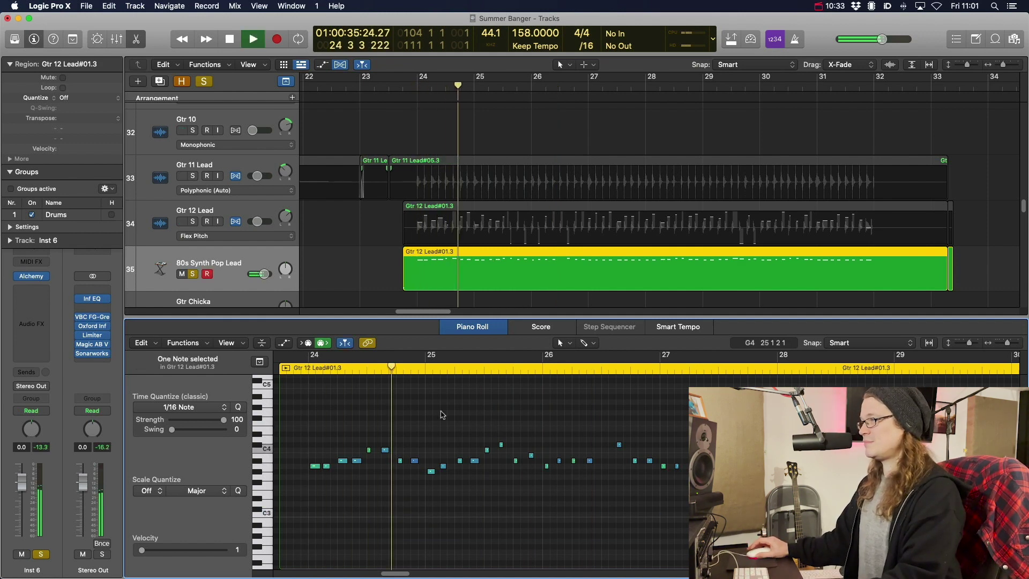
key(space)
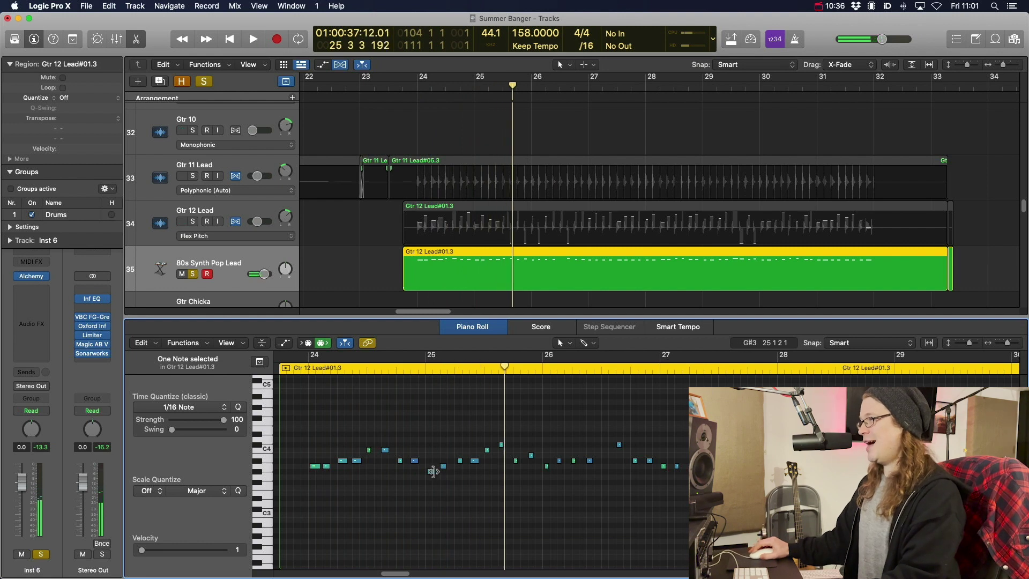
drag(433, 474, 433, 469)
click(437, 434)
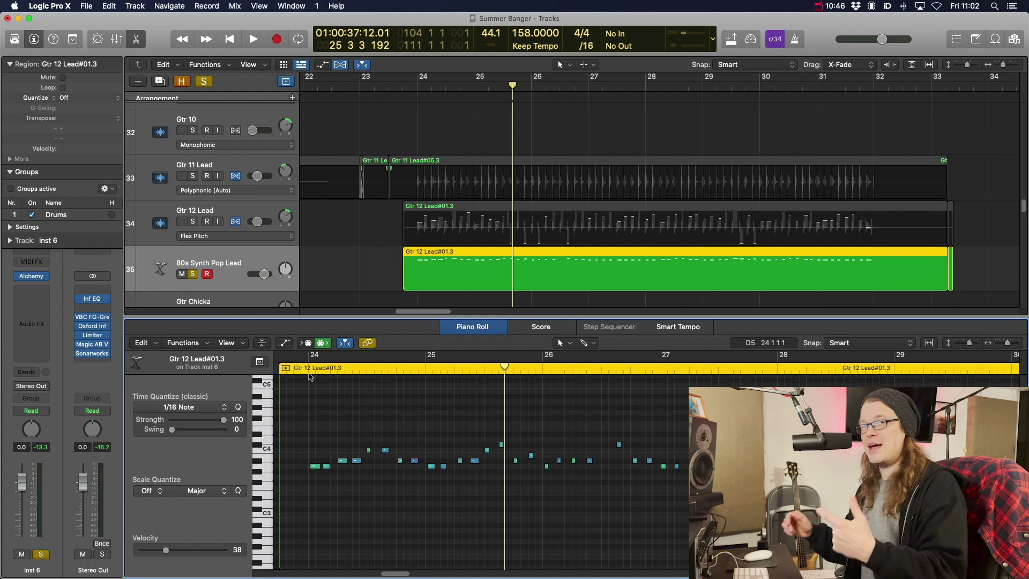
click(310, 371)
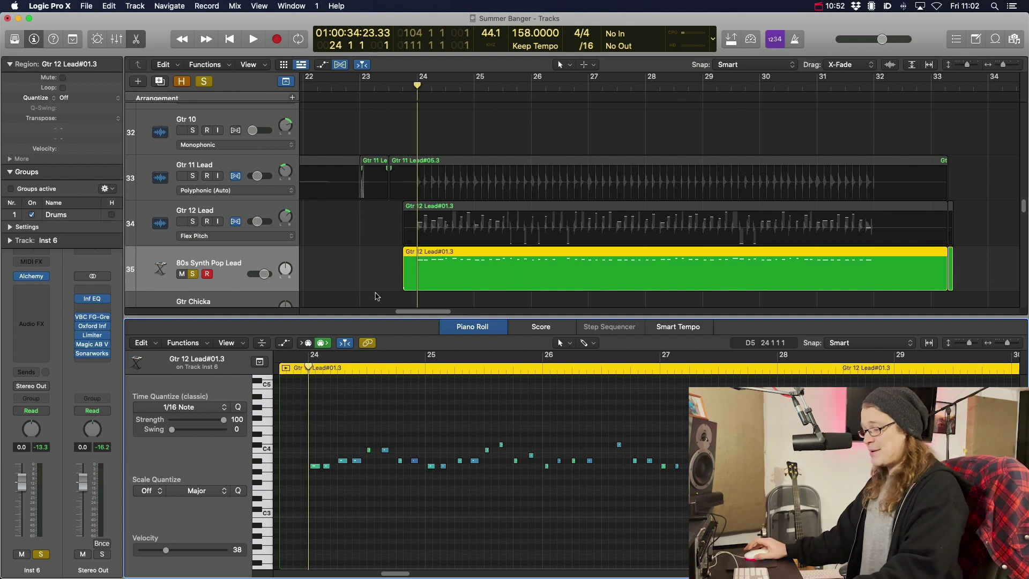
Step: Solo Gtr 11 Lead, audition it from about bar 24.5, and send its region to iZotope RX 6 with Shift+W
key(e)
click(356, 273)
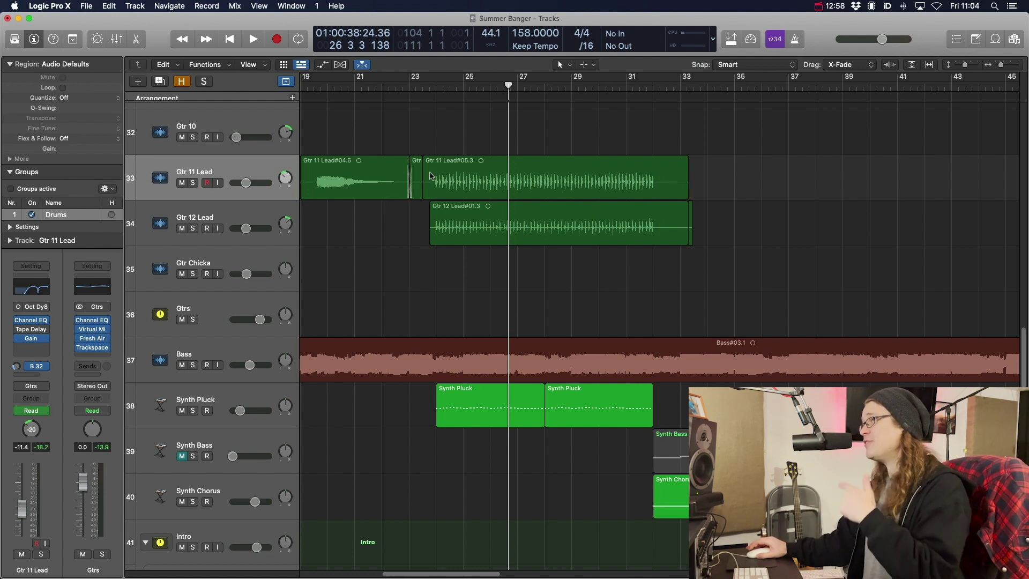
click(192, 182)
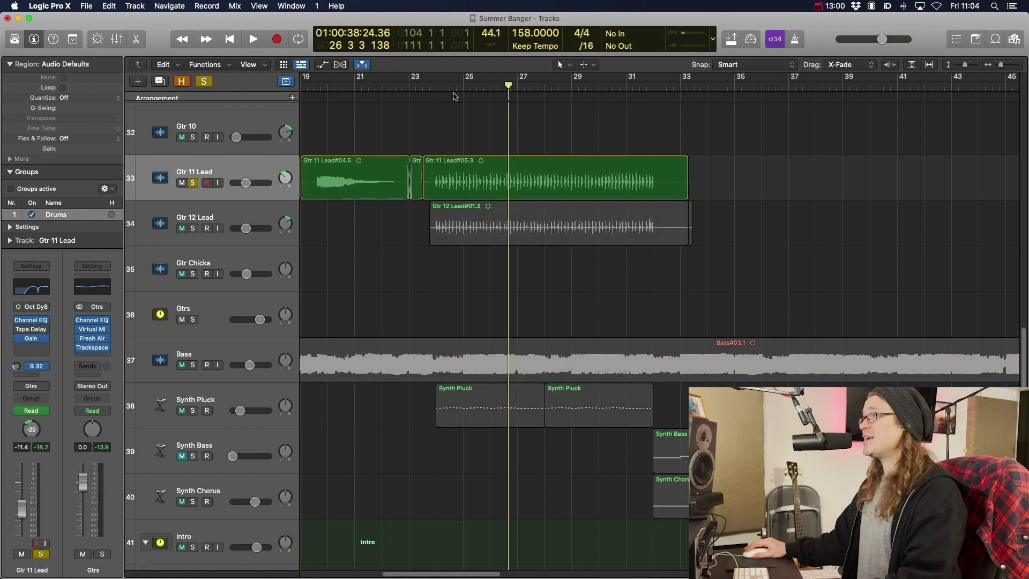
click(455, 90)
key(space)
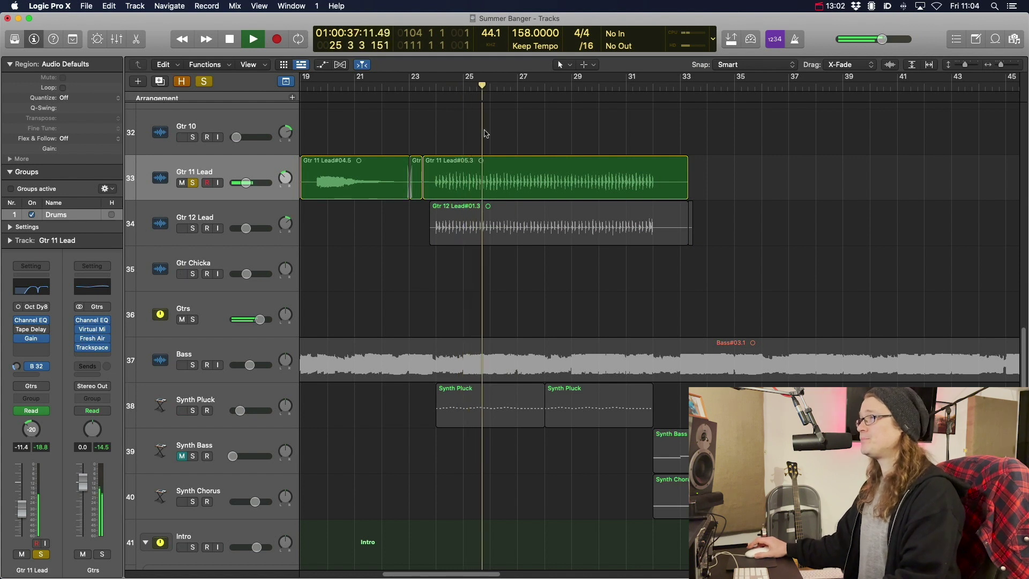
key(space)
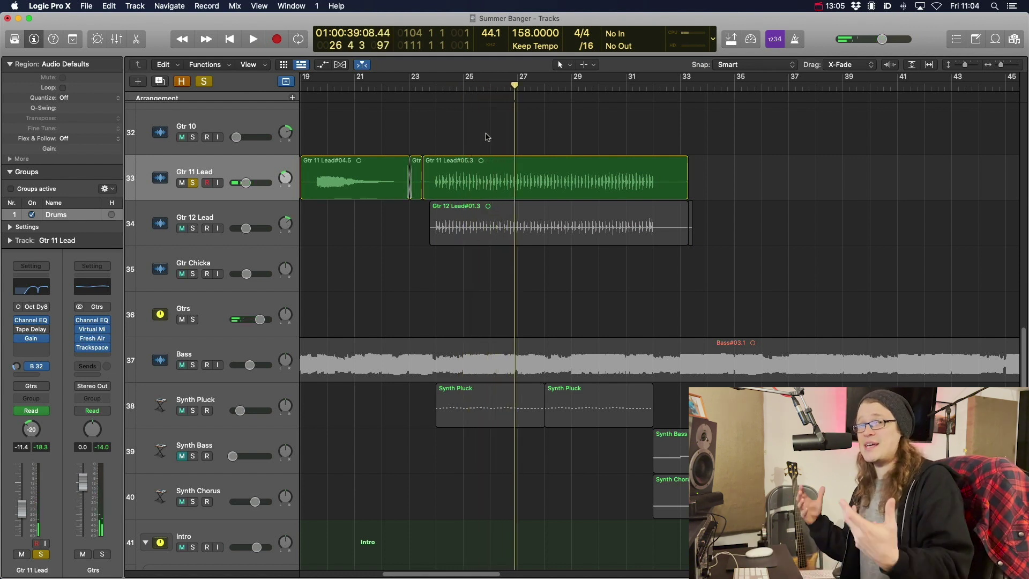
double_click(495, 166)
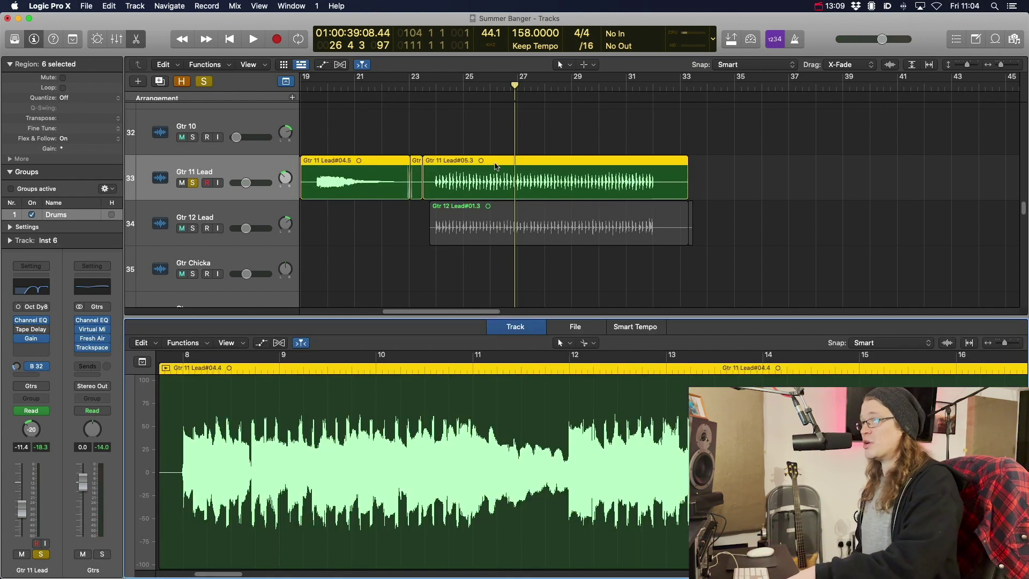
key(shift+w)
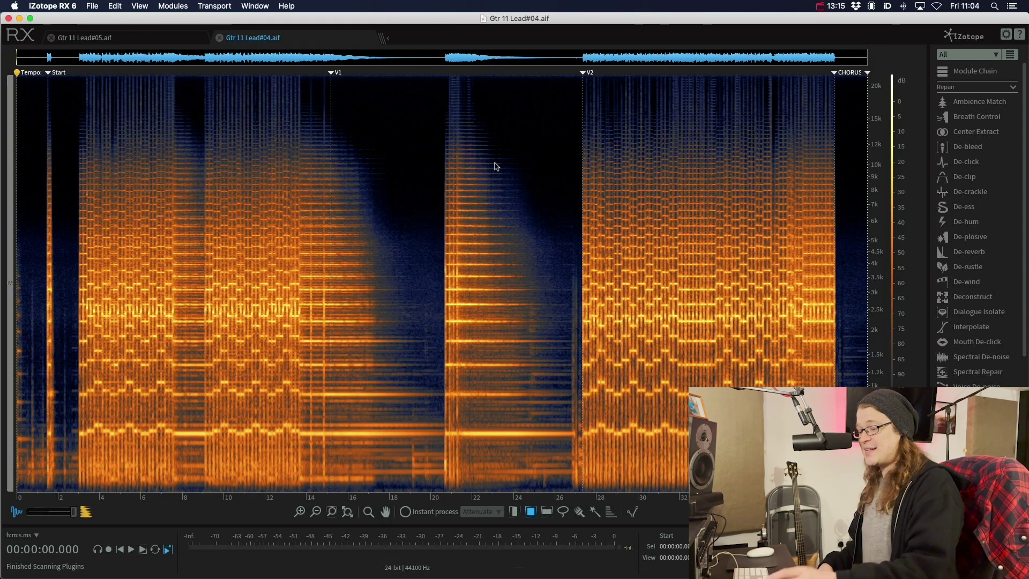
Step: Back in Logic, show Preferences > Audio > File Editor with iZotope RX 6 as external sample editor
key(super+Tab)
click(49, 6)
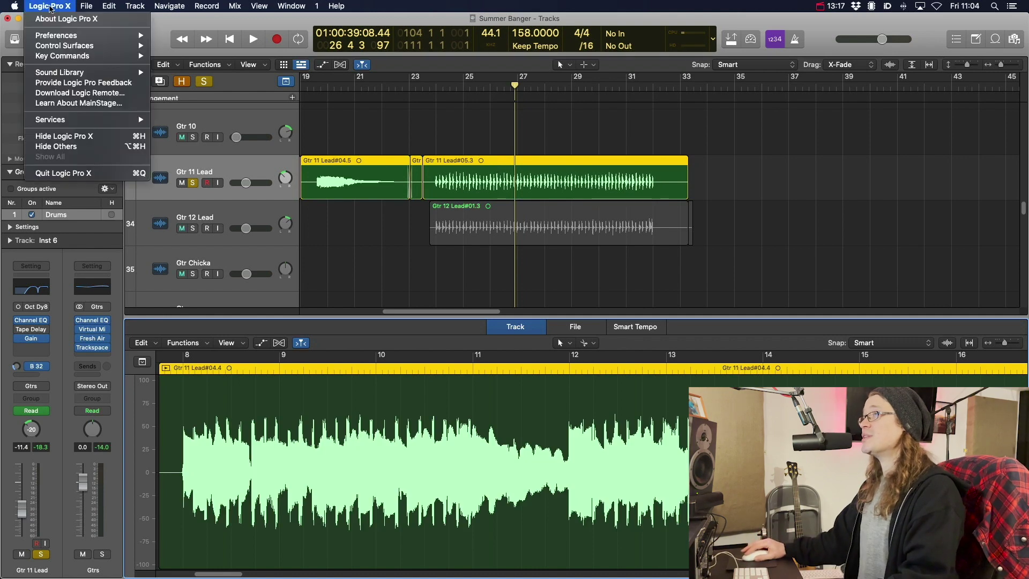
mouse_move(80, 38)
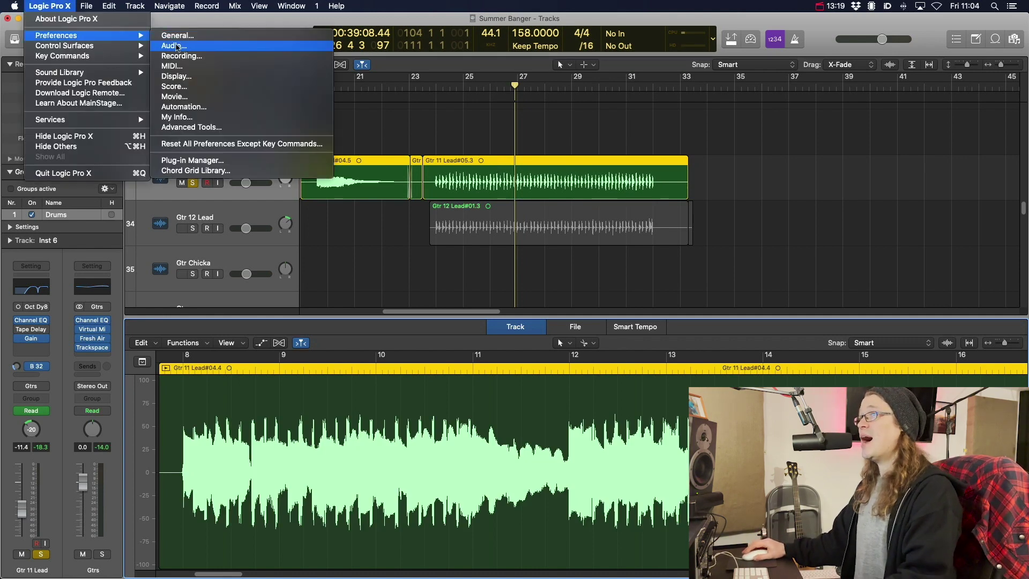
click(187, 49)
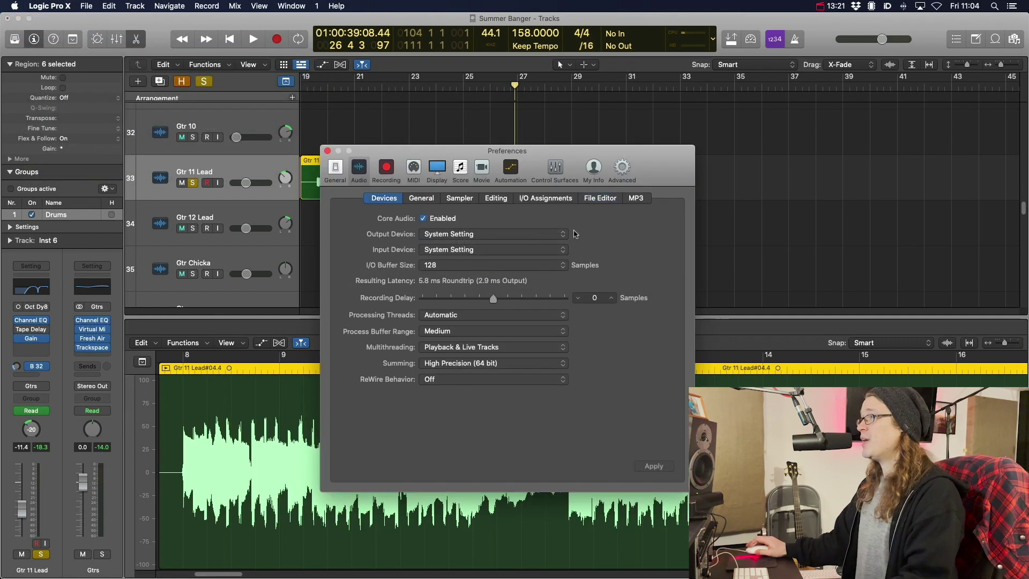
click(556, 203)
click(600, 202)
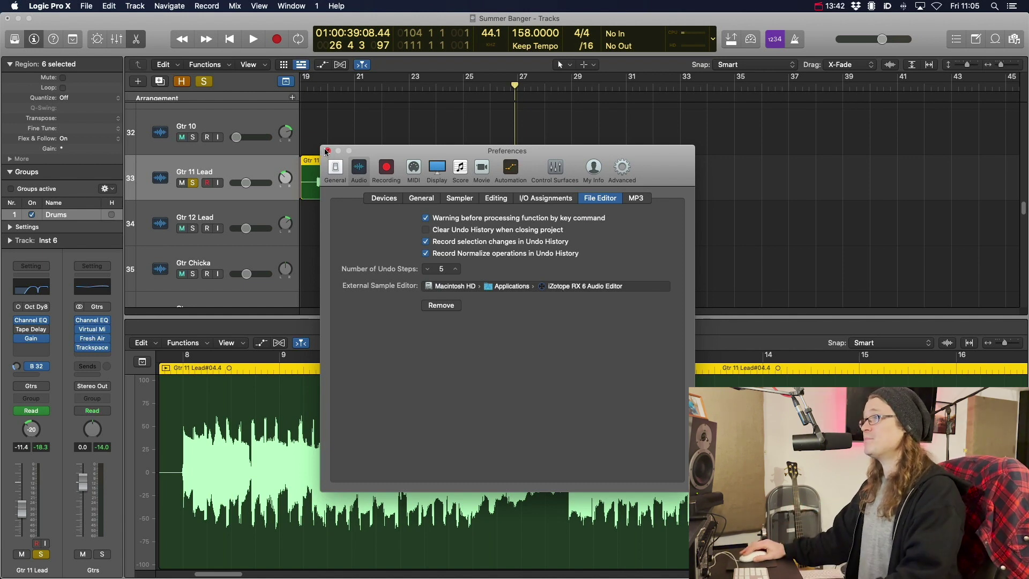
Step: Open Gtr 11 Lead#04.aif in iZotope RX 6, review its File menu save options, then return to Logic
key(shift+w)
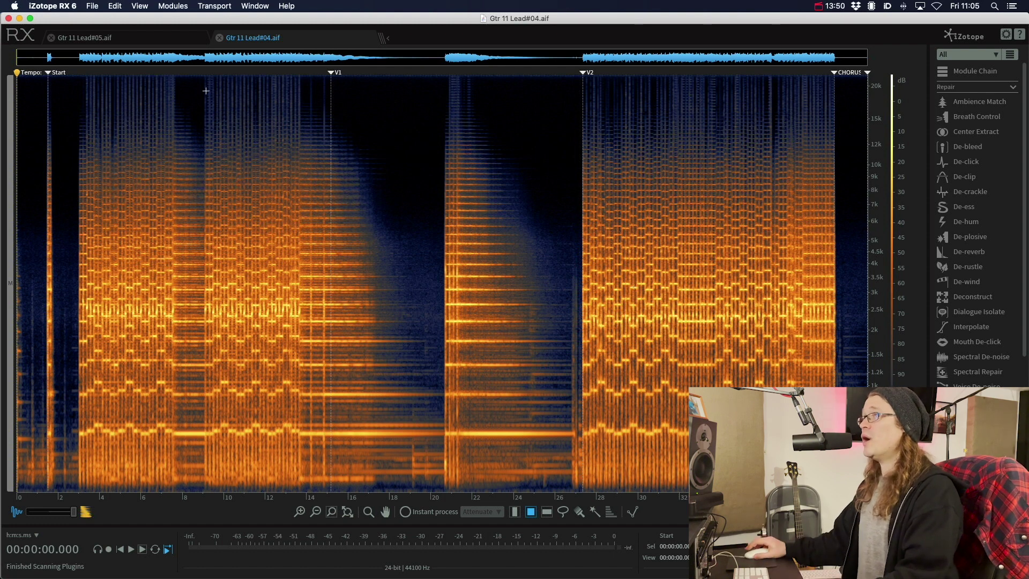
click(90, 8)
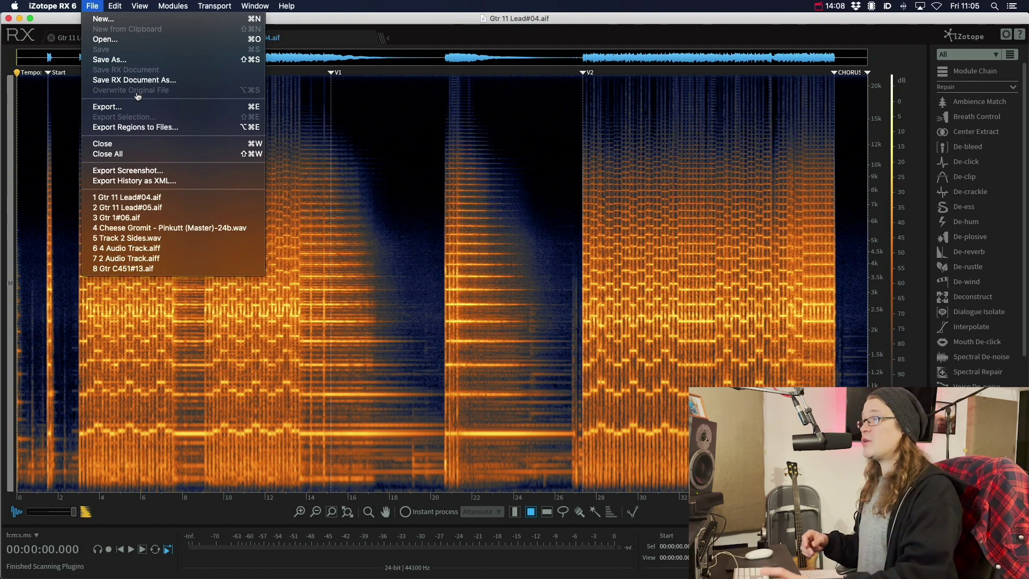
key(super+Tab)
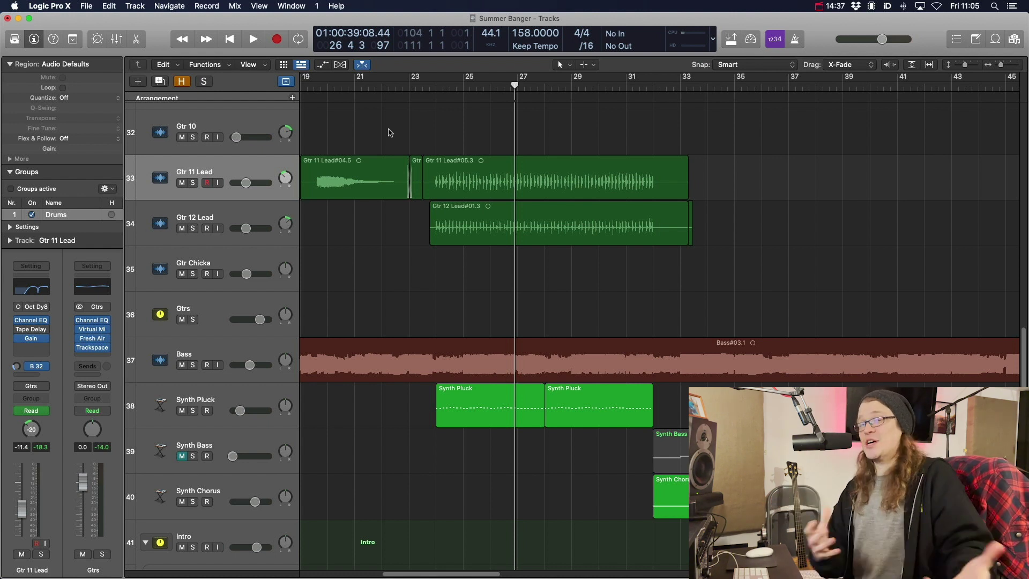
Step: Reduce the track heights so tracks 32 through 57 fit on screen
ctrl+alt+click(387, 153)
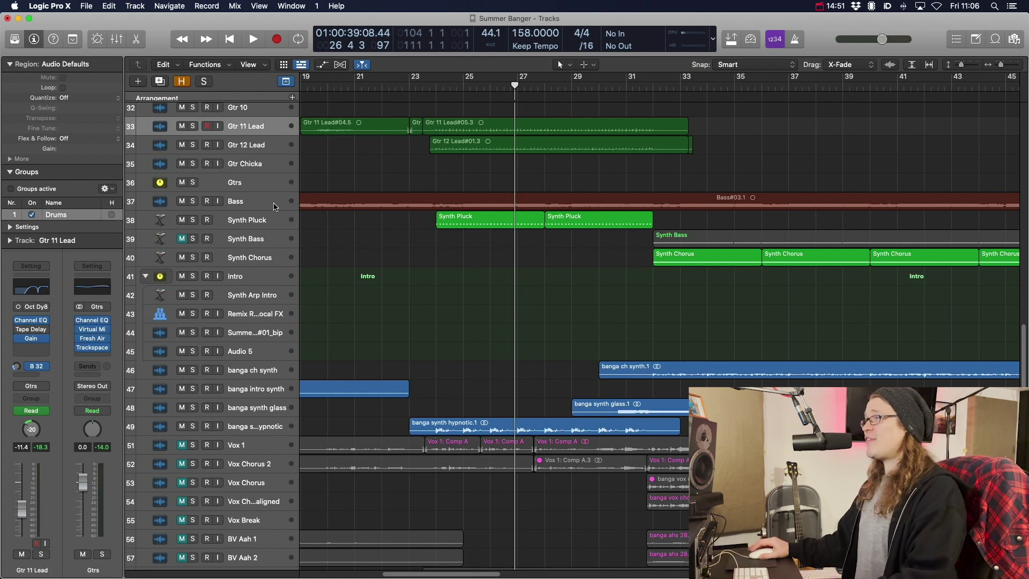
Step: On the Bass track, re-enable Virtual Mix Rack and insert a mono I/O plug-in from Utility > I/O
click(255, 204)
click(20, 290)
click(28, 319)
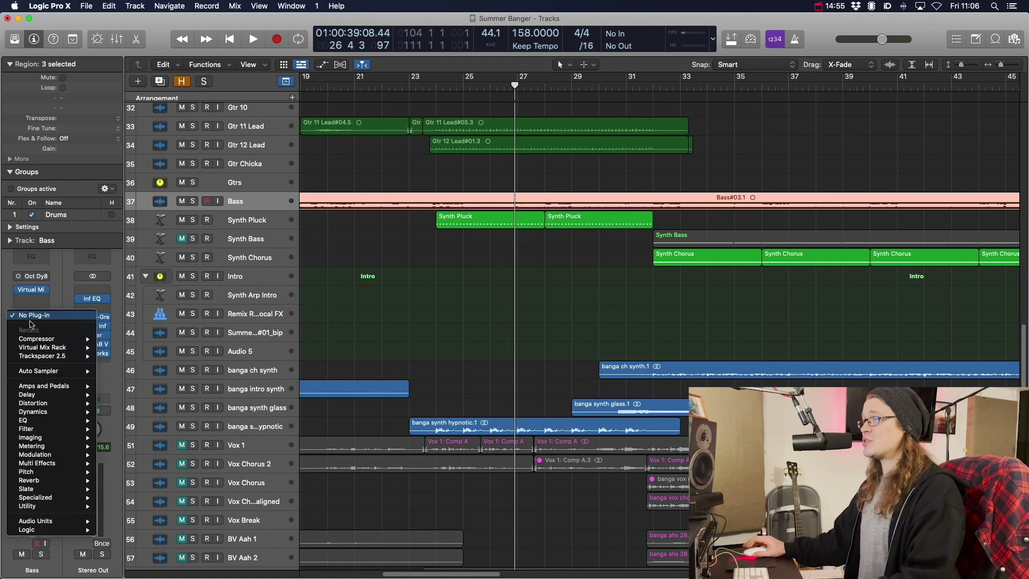
mouse_move(69, 508)
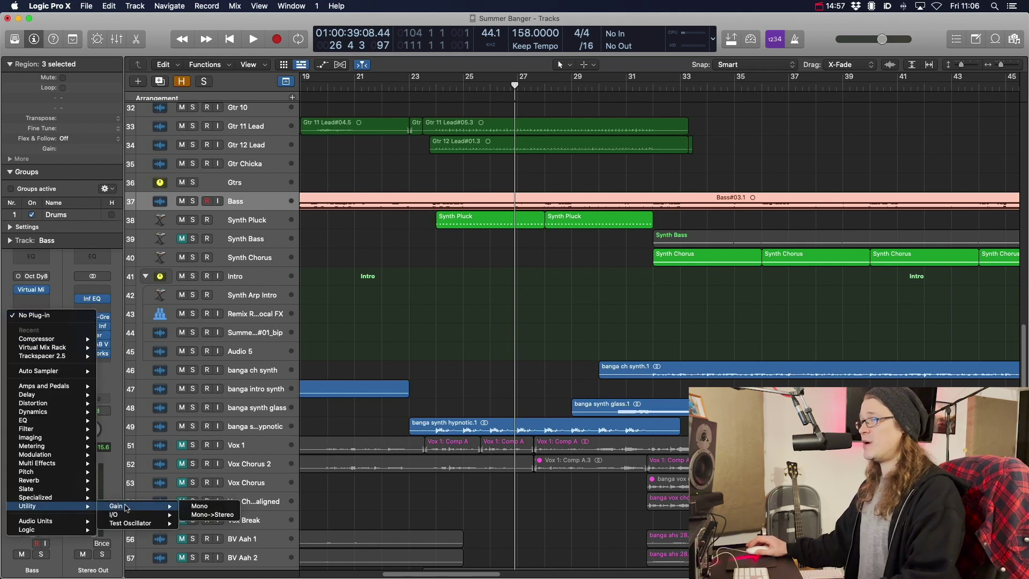
mouse_move(144, 517)
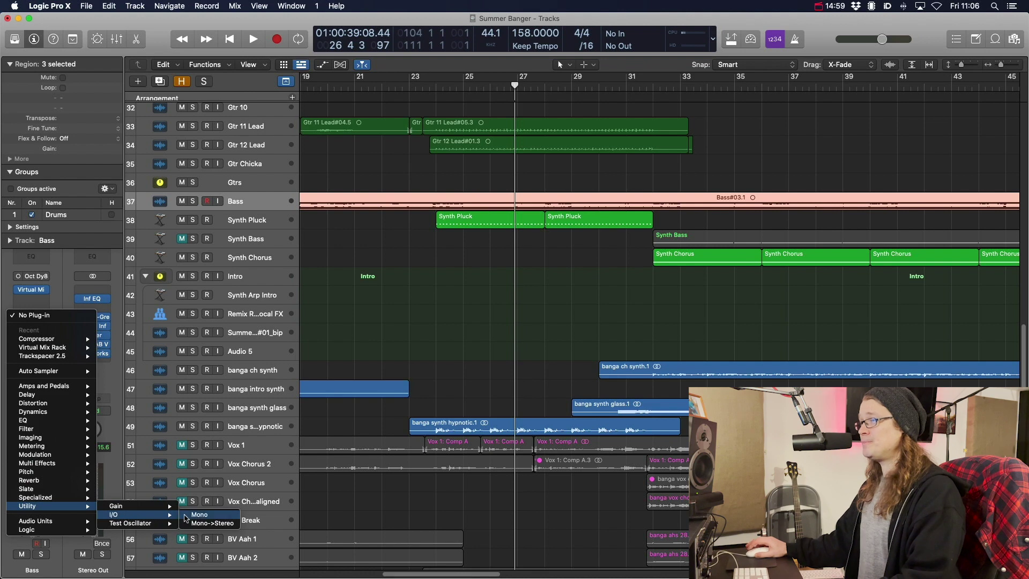
click(199, 515)
drag(455, 156, 465, 127)
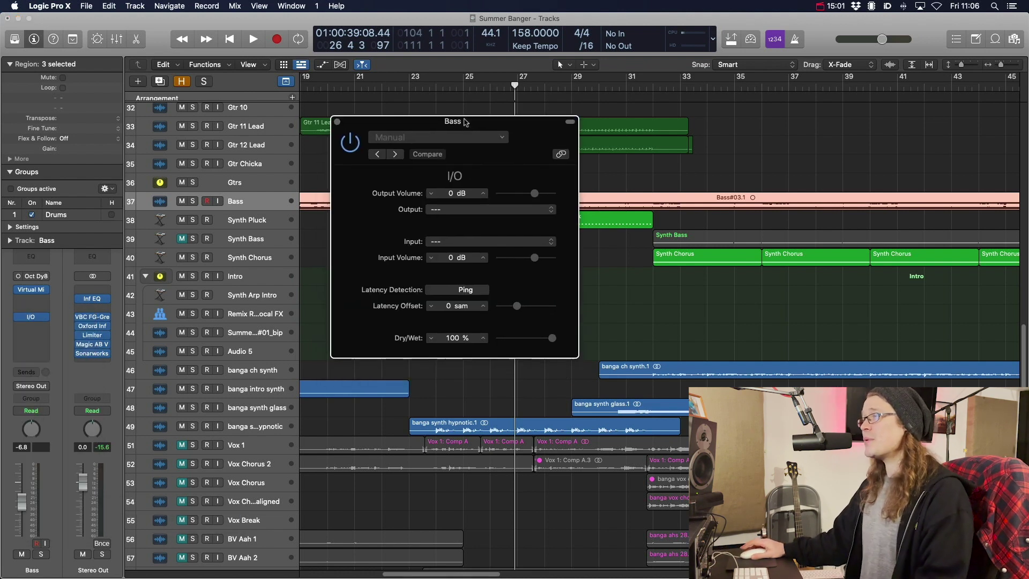
Step: Leave the I/O plug-in's output and input unassigned, with both volumes at 0 dB
click(439, 209)
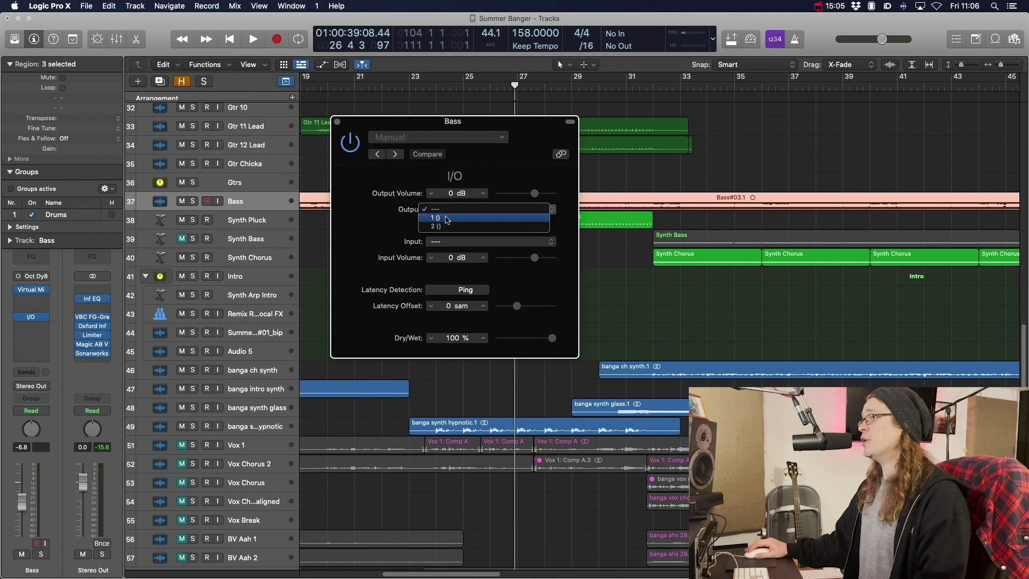
click(490, 177)
click(440, 243)
click(514, 167)
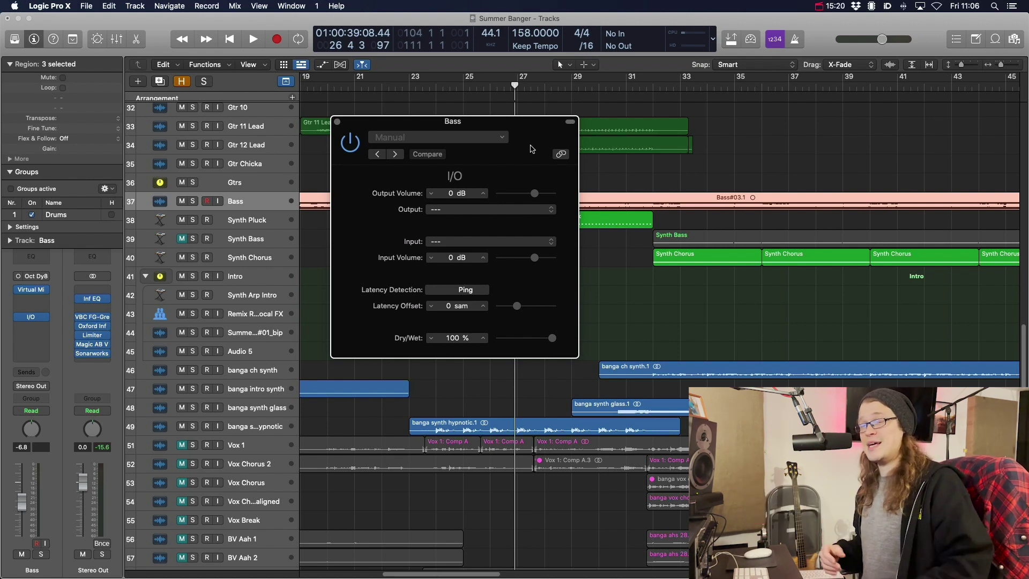
mouse_move(536, 194)
mouse_down()
mouse_move(519, 194)
mouse_move(535, 194)
mouse_up()
drag(536, 259, 535, 258)
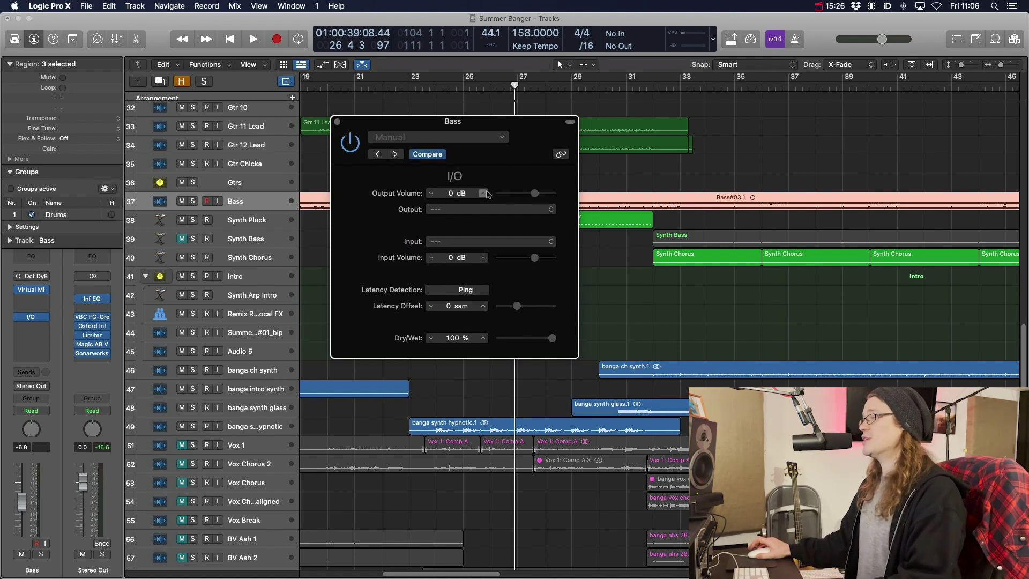